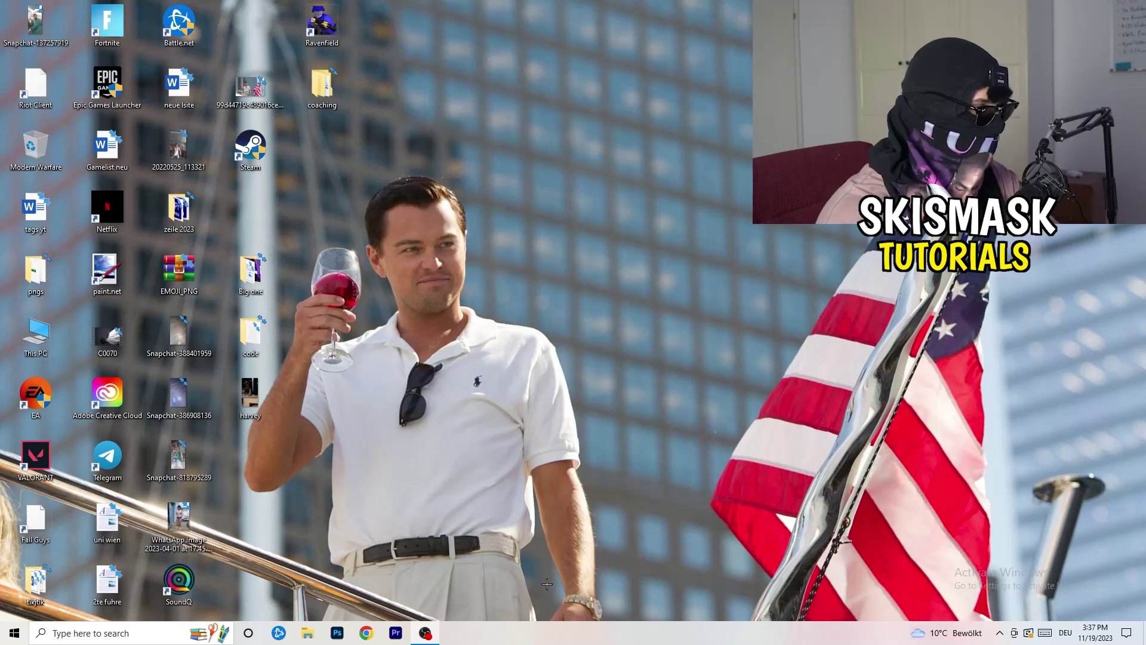
# Open Task Manager and check the available actions for the Antimalware Service Executable background process without ending it
pyautogui.rightClick(564, 633)
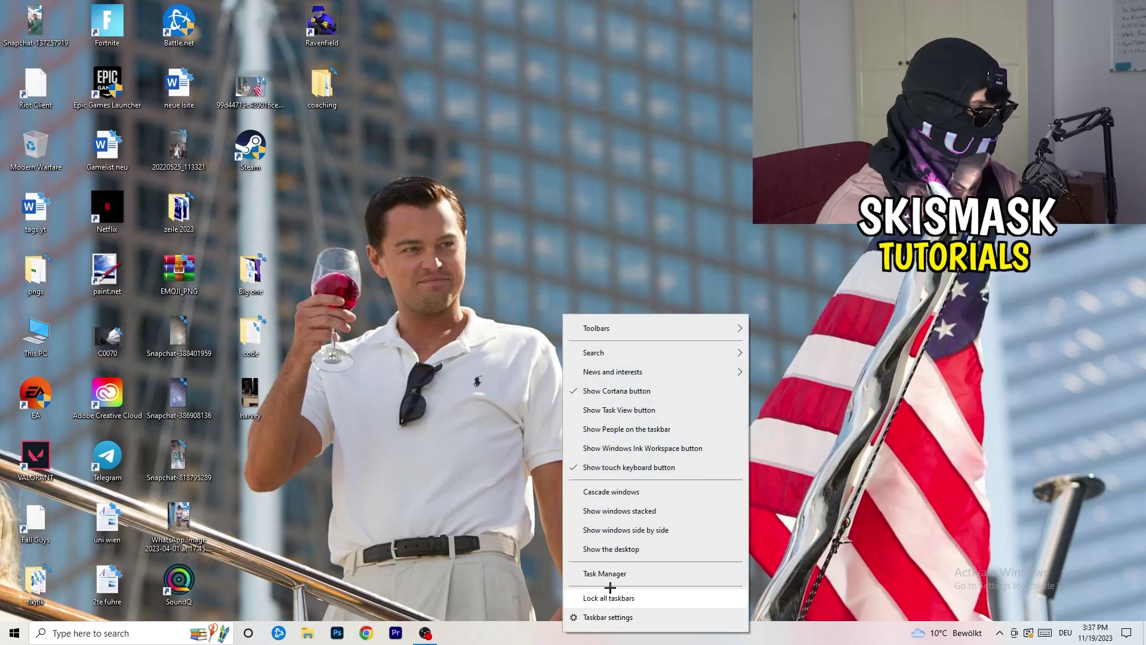
pyautogui.click(643, 573)
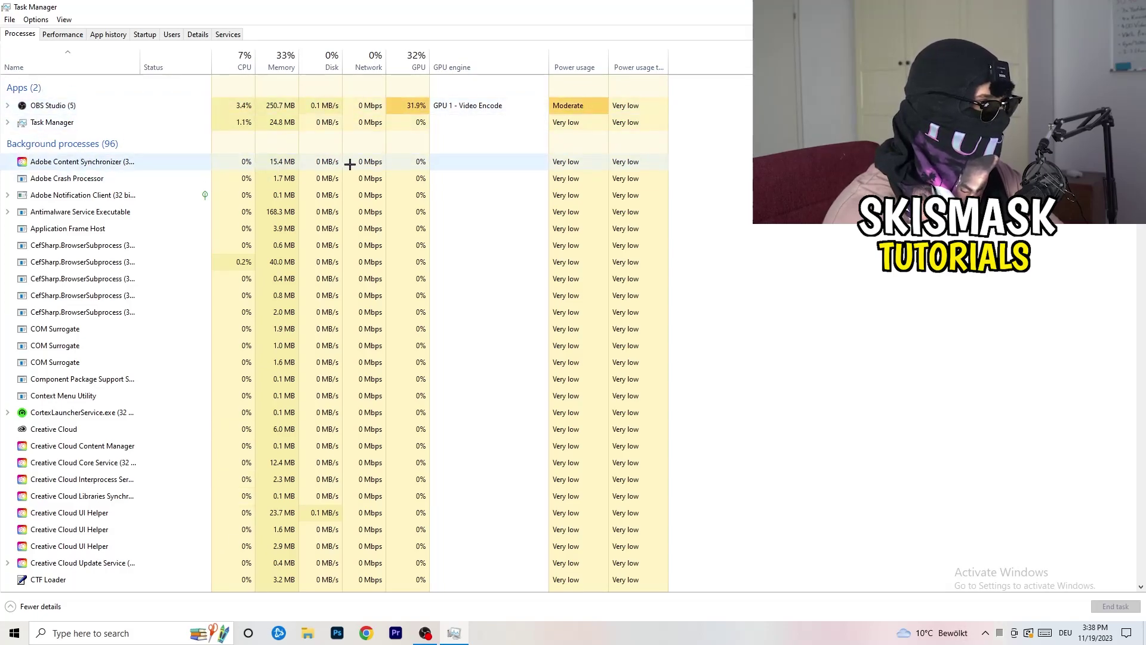
pyautogui.rightClick(270, 213)
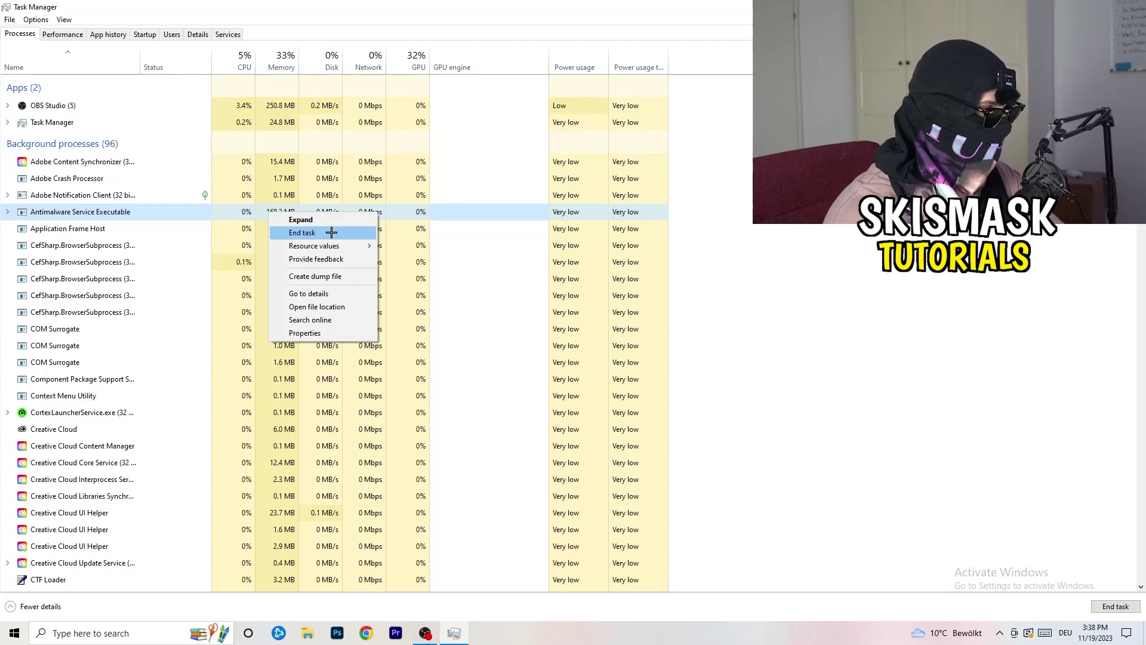
pyautogui.press('Escape')
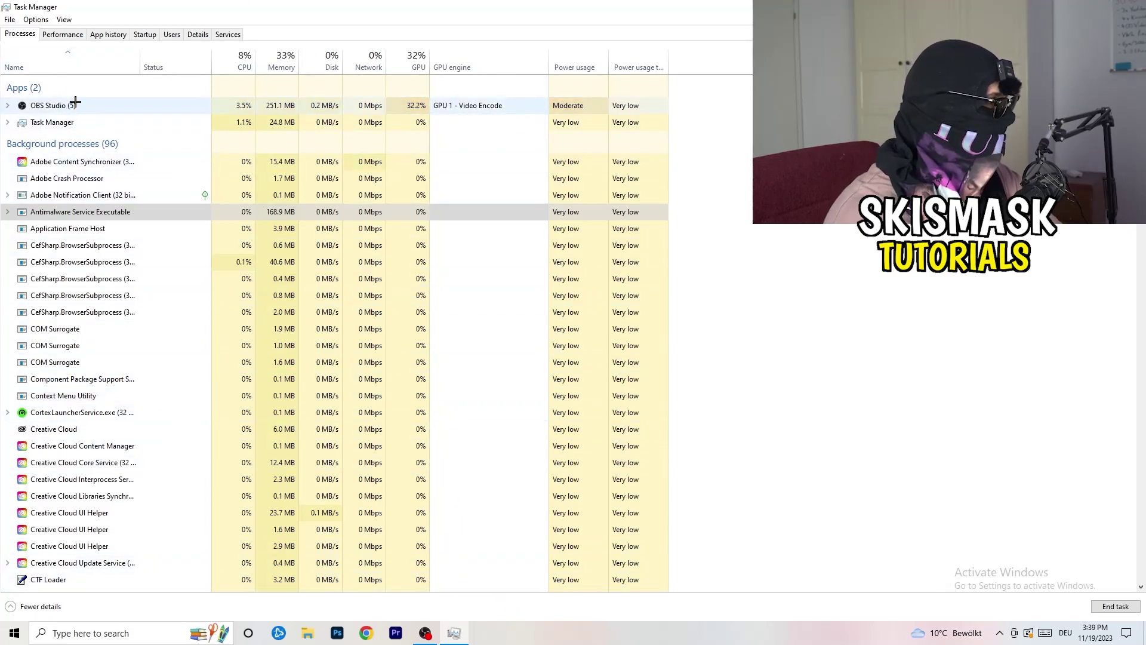
# Review the startup apps in Task Manager, checking the enable or disable options for Dropbox, EA and File Association Helper
pyautogui.click(147, 35)
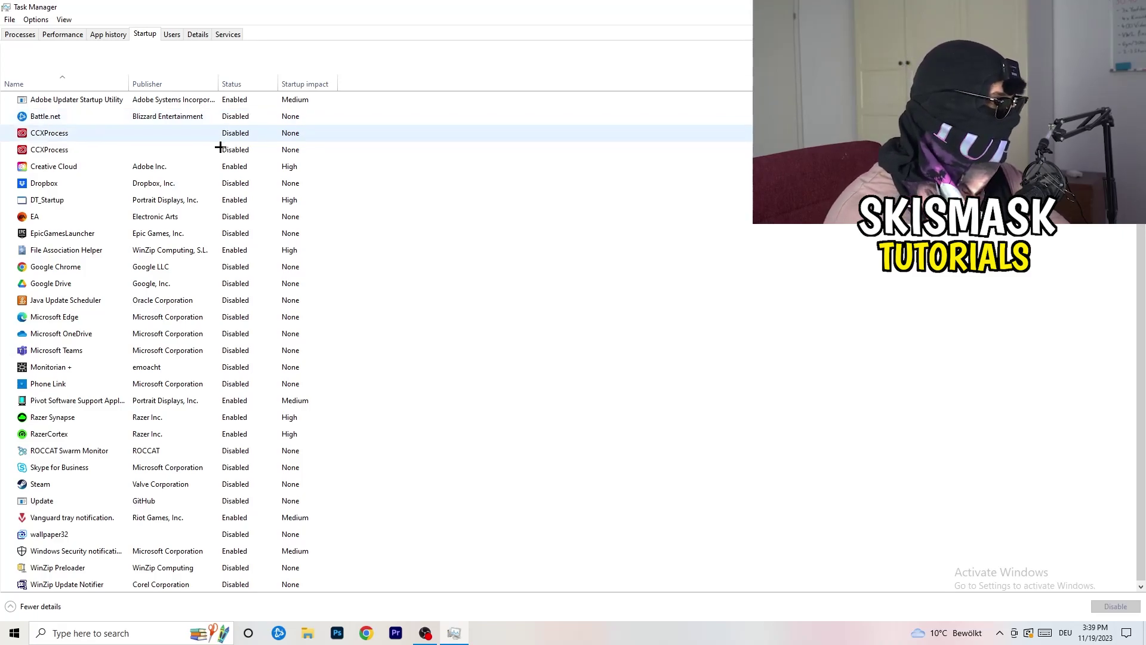
pyautogui.rightClick(239, 181)
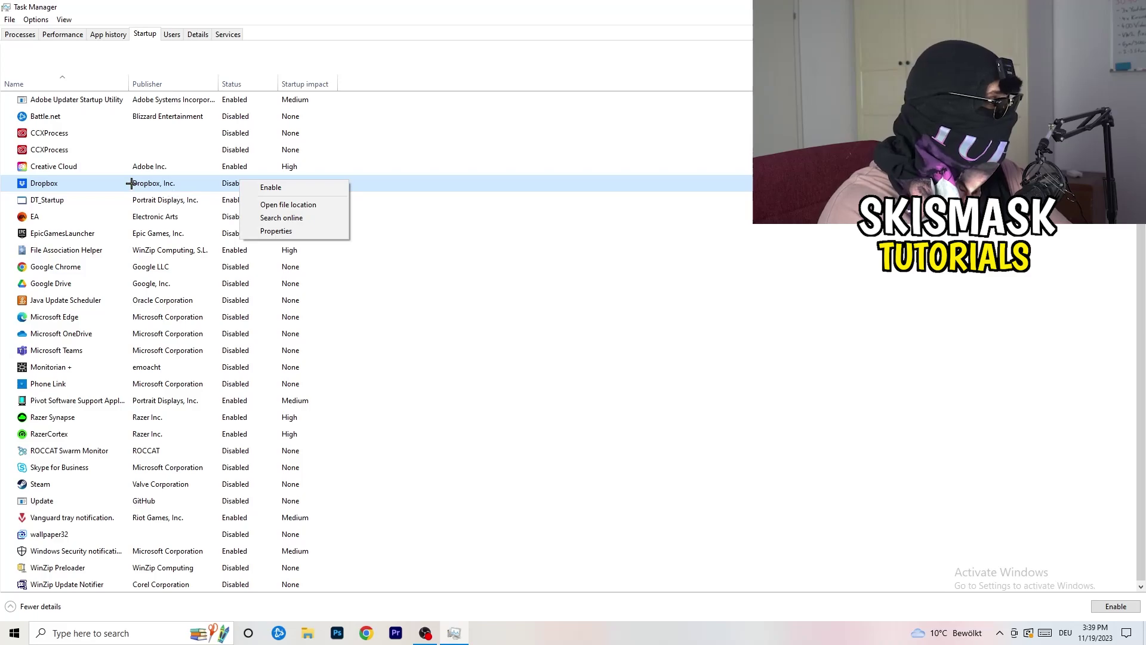
pyautogui.rightClick(114, 219)
pyautogui.rightClick(115, 220)
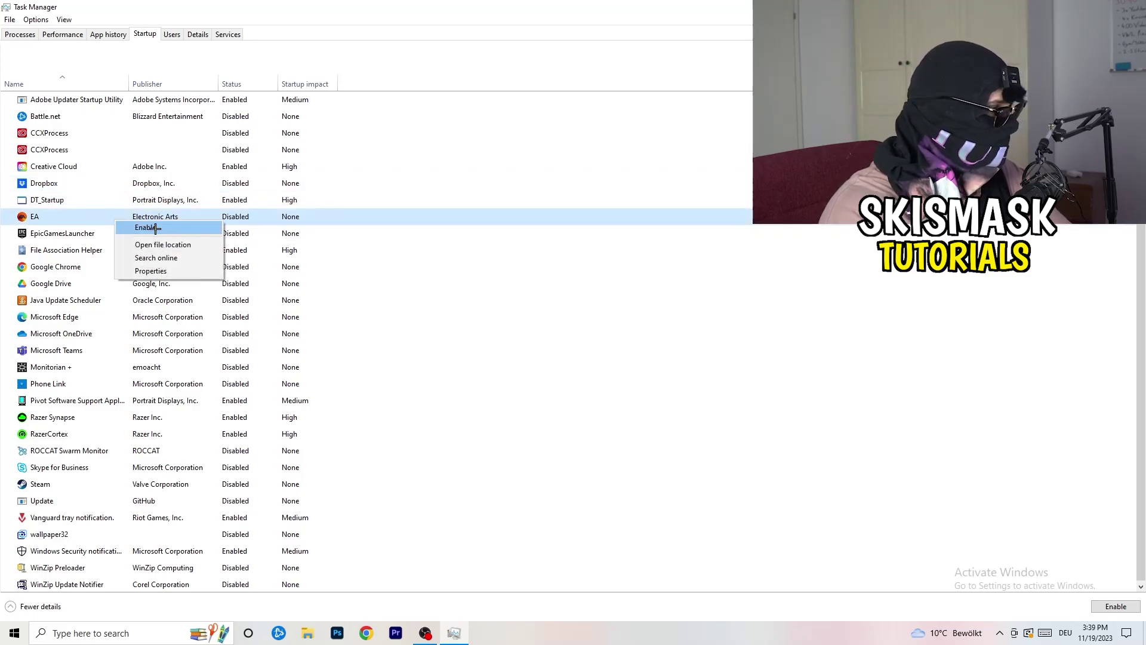
pyautogui.click(762, 311)
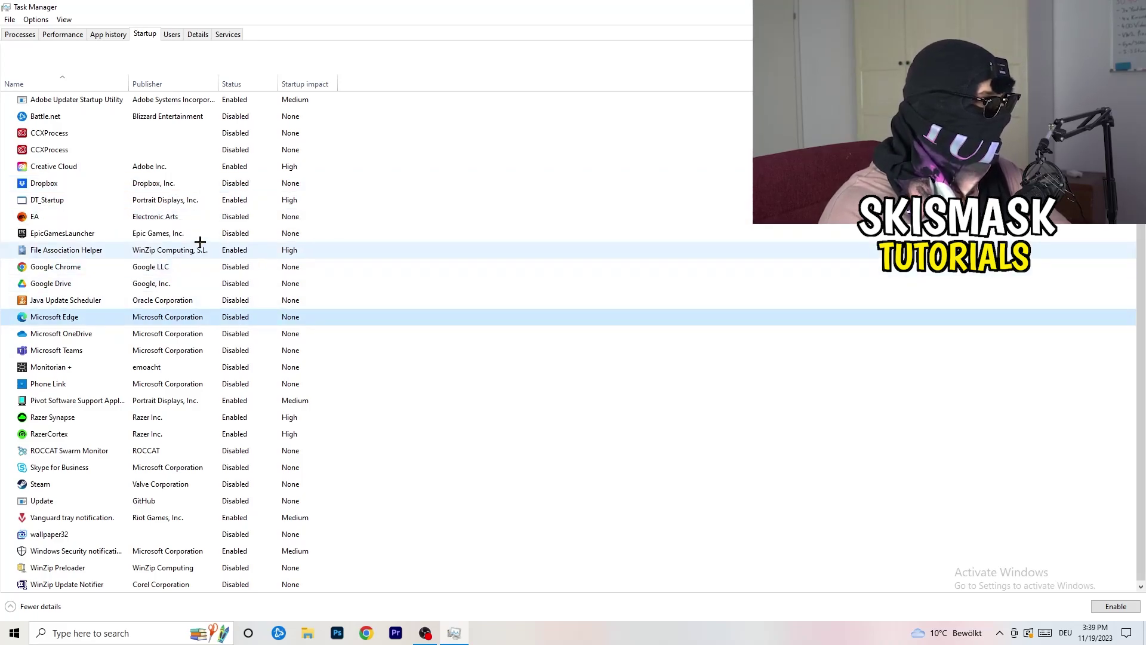
pyautogui.rightClick(231, 252)
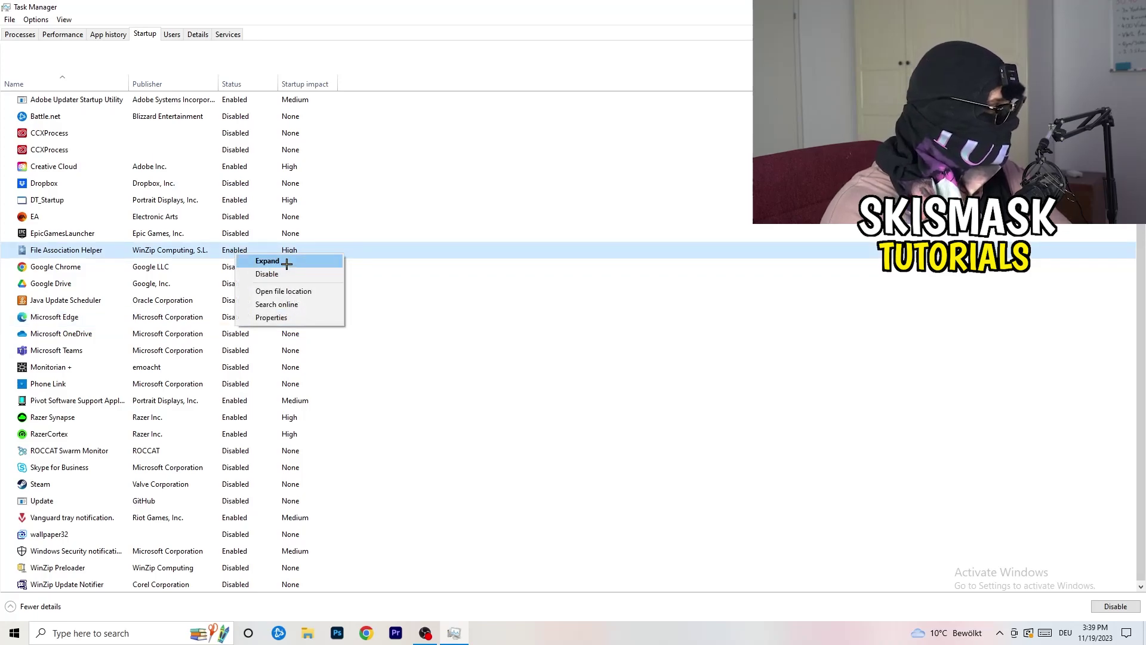
pyautogui.click(515, 299)
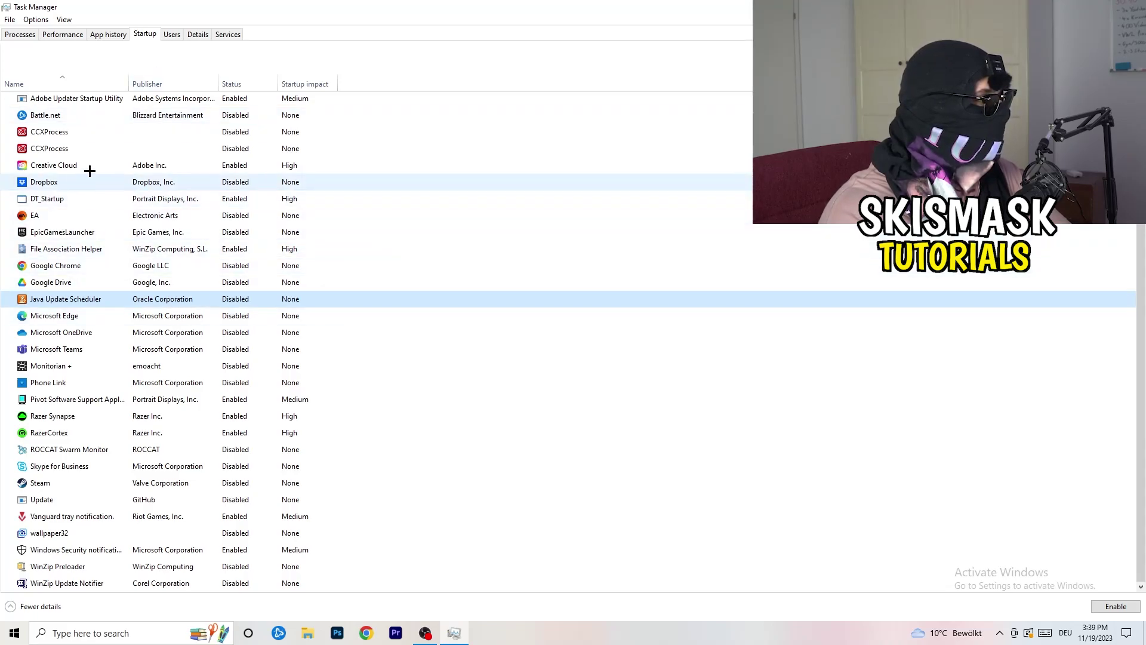
# Inspect the priority options of the Dropbox crash handler process in Task Manager's detailed process list, and close Task Manager
pyautogui.click(67, 35)
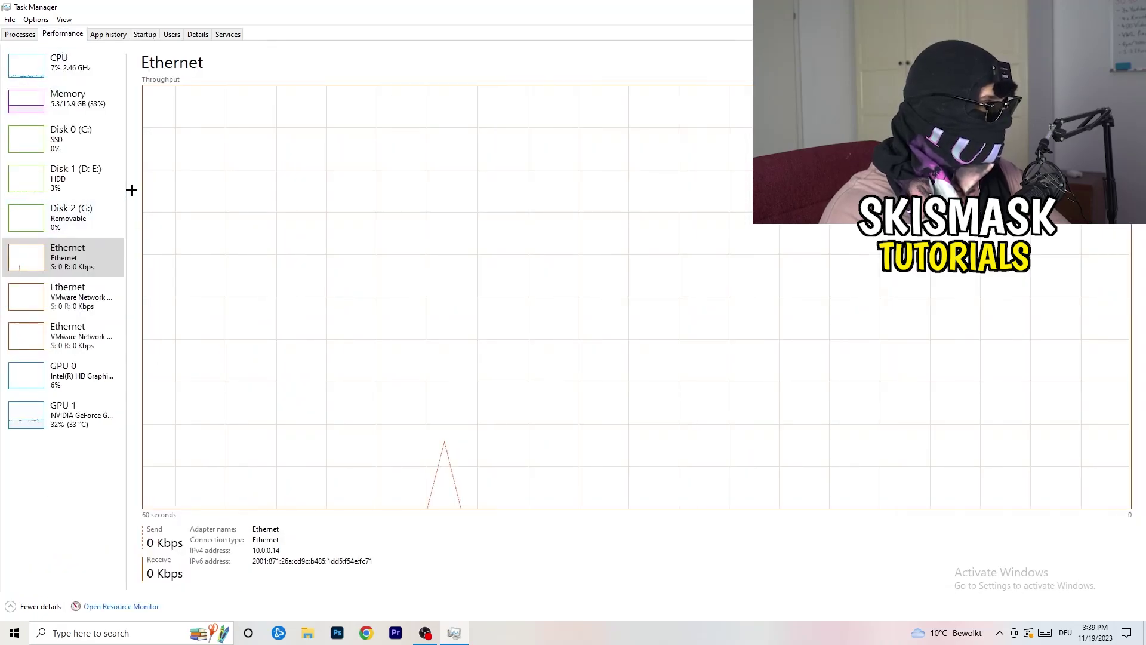
pyautogui.click(198, 34)
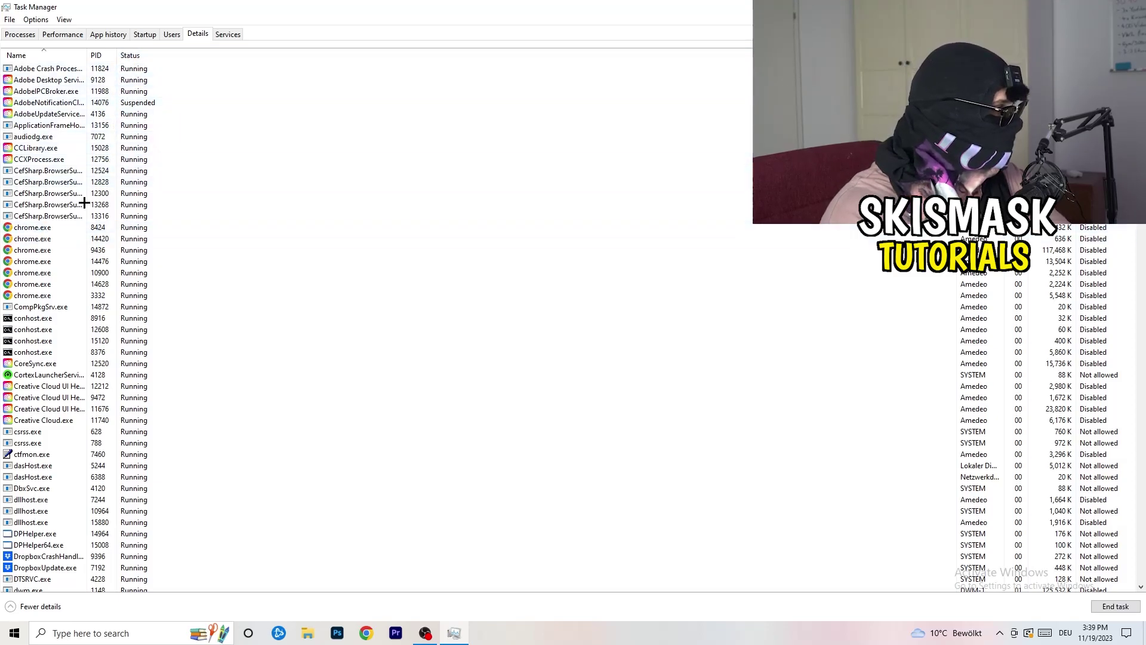
pyautogui.scroll(-6, 179, 308)
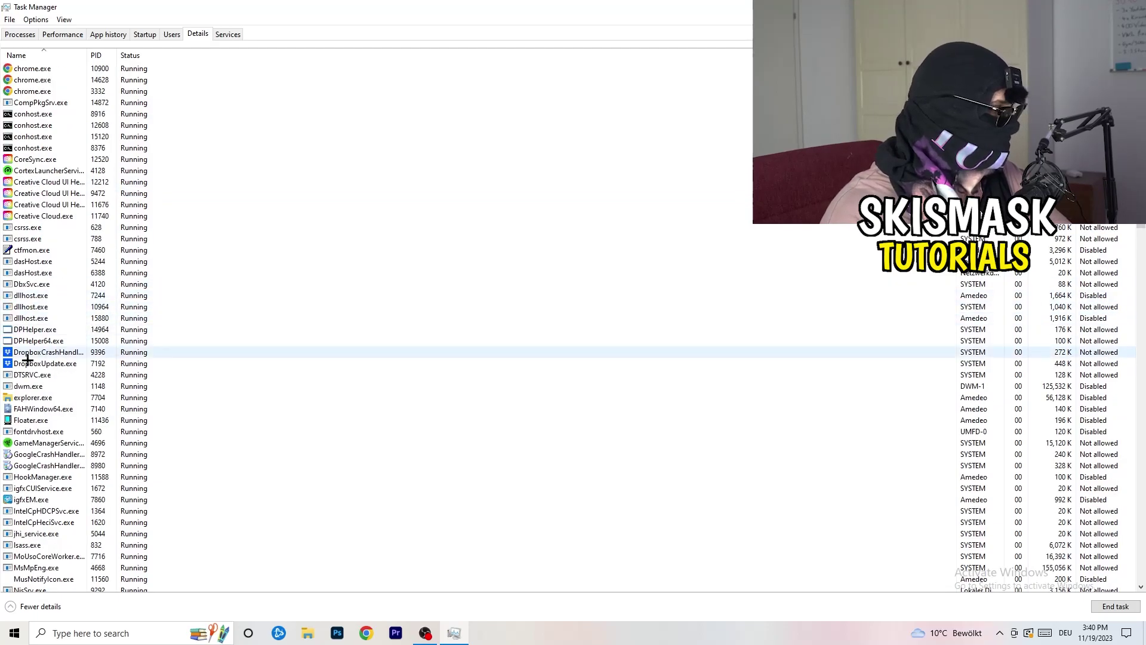
pyautogui.rightClick(47, 353)
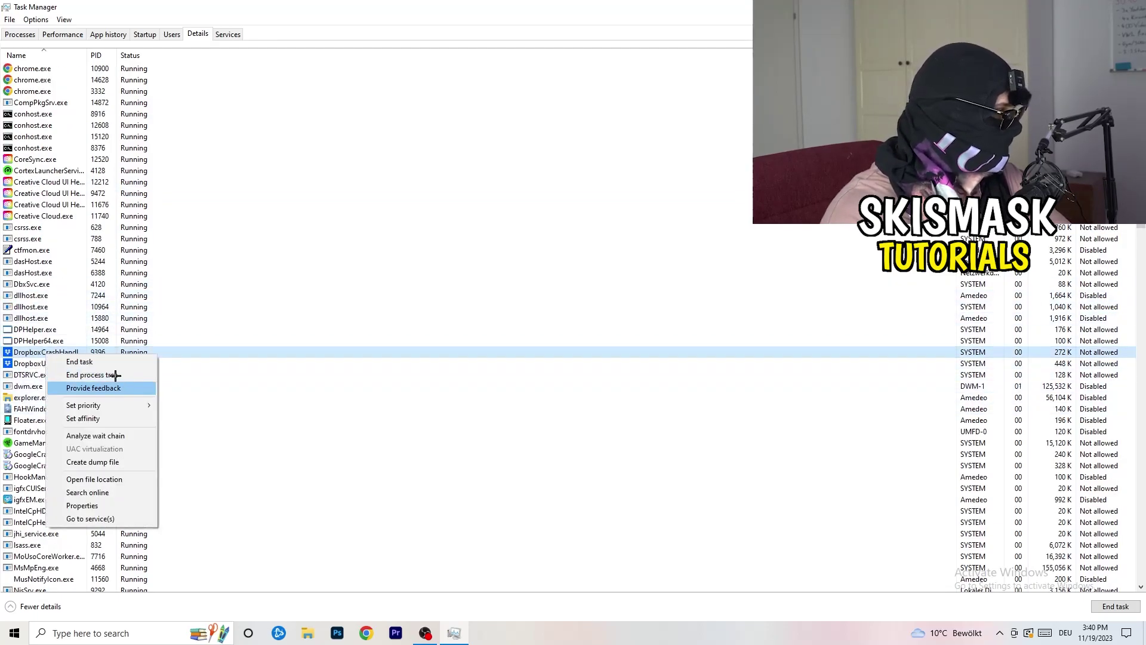
pyautogui.rightClick(96, 351)
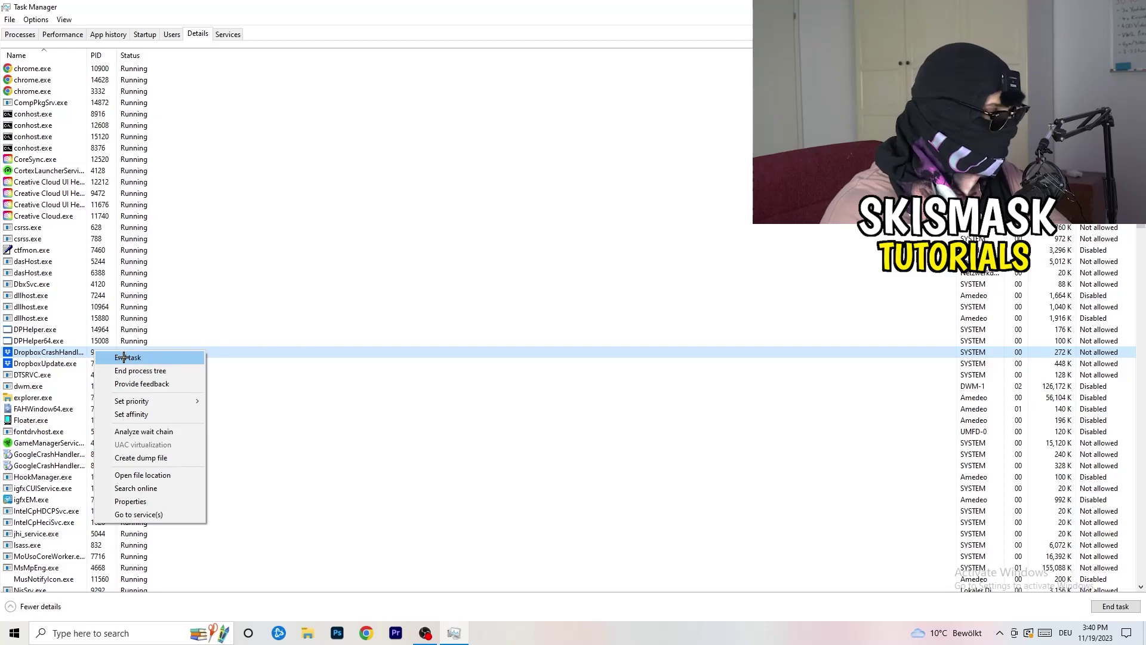
pyautogui.rightClick(85, 352)
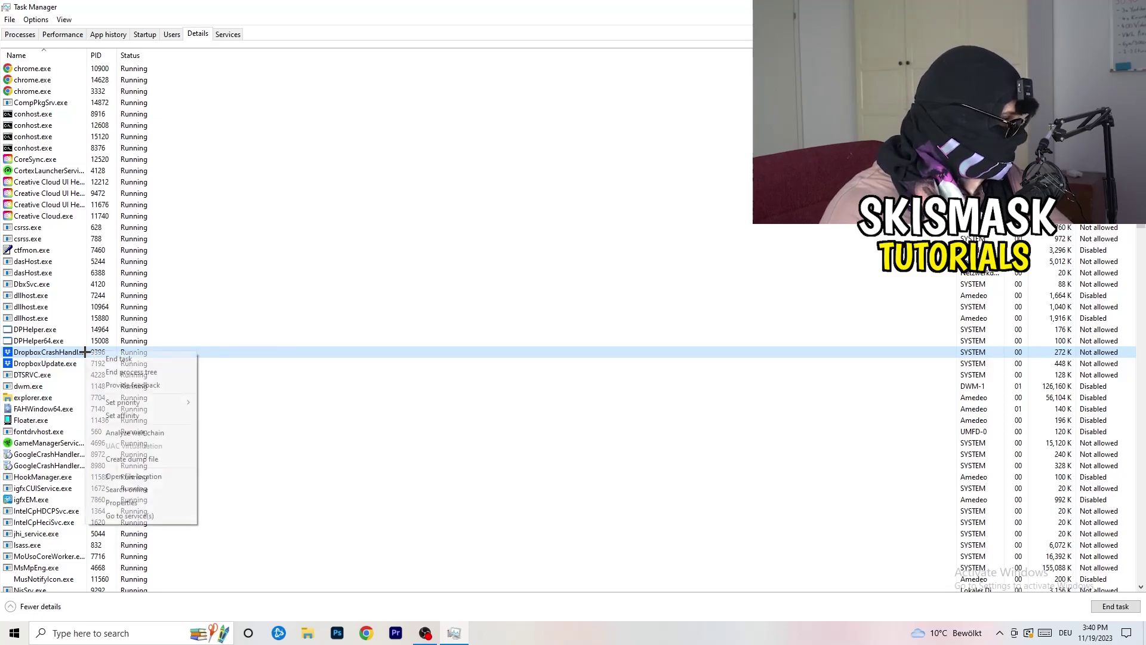
pyautogui.moveTo(140, 403)
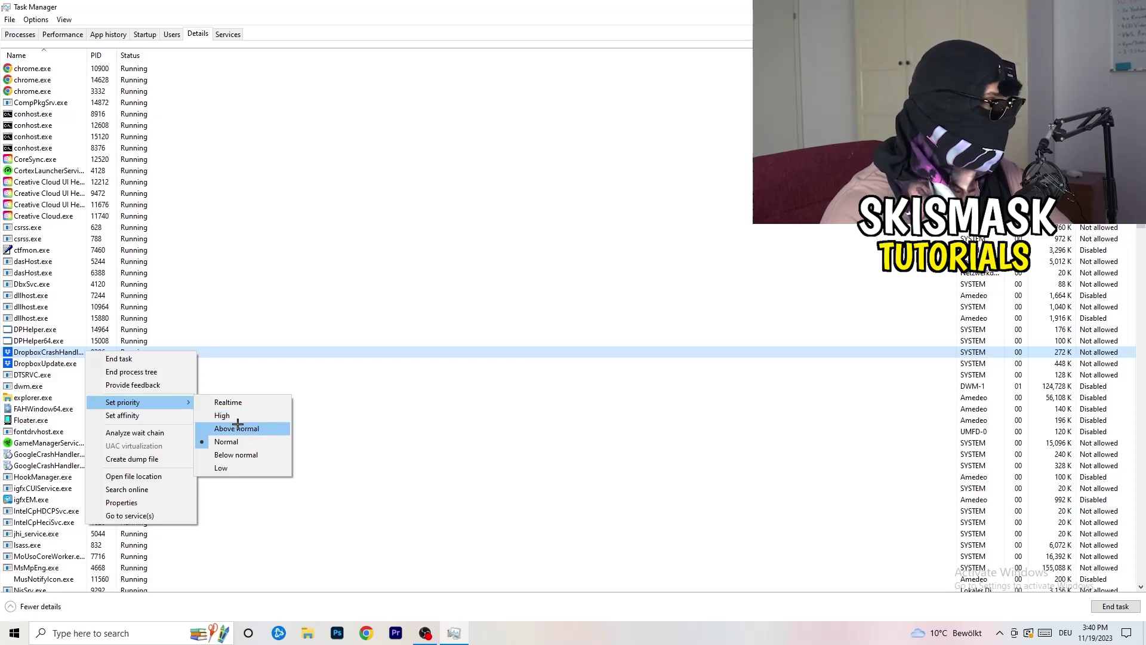
pyautogui.click(572, 10)
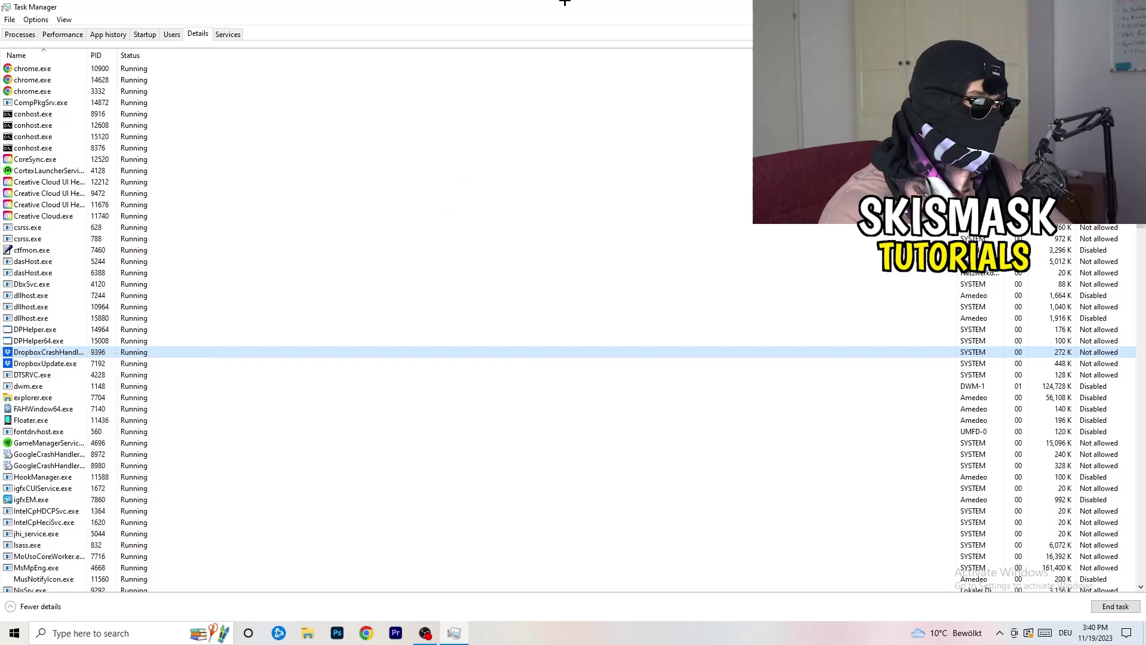
pyautogui.hotkey('alt', 'F4')
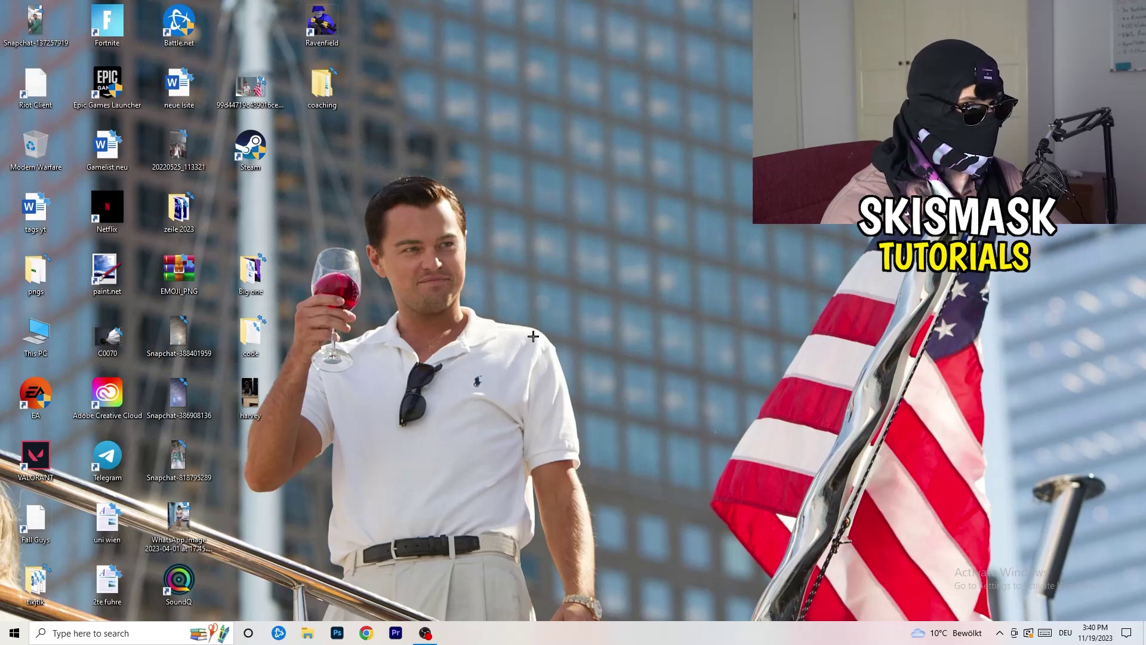
# Search Windows for the Settings app and open its System display settings
pyautogui.press('super')
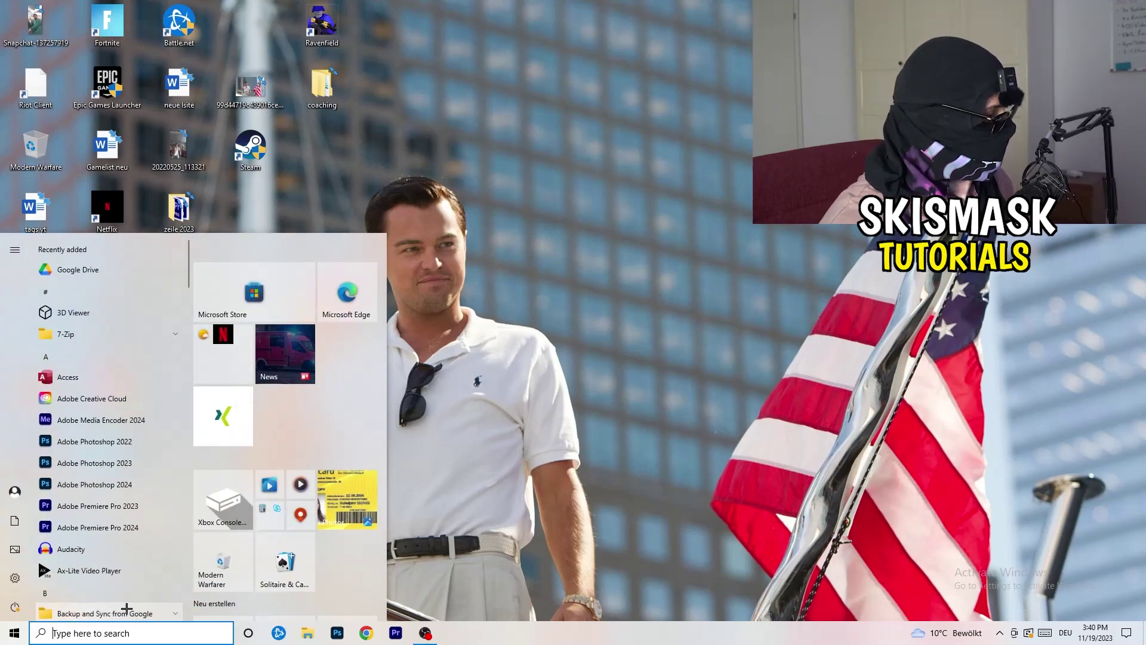
pyautogui.write('sett')
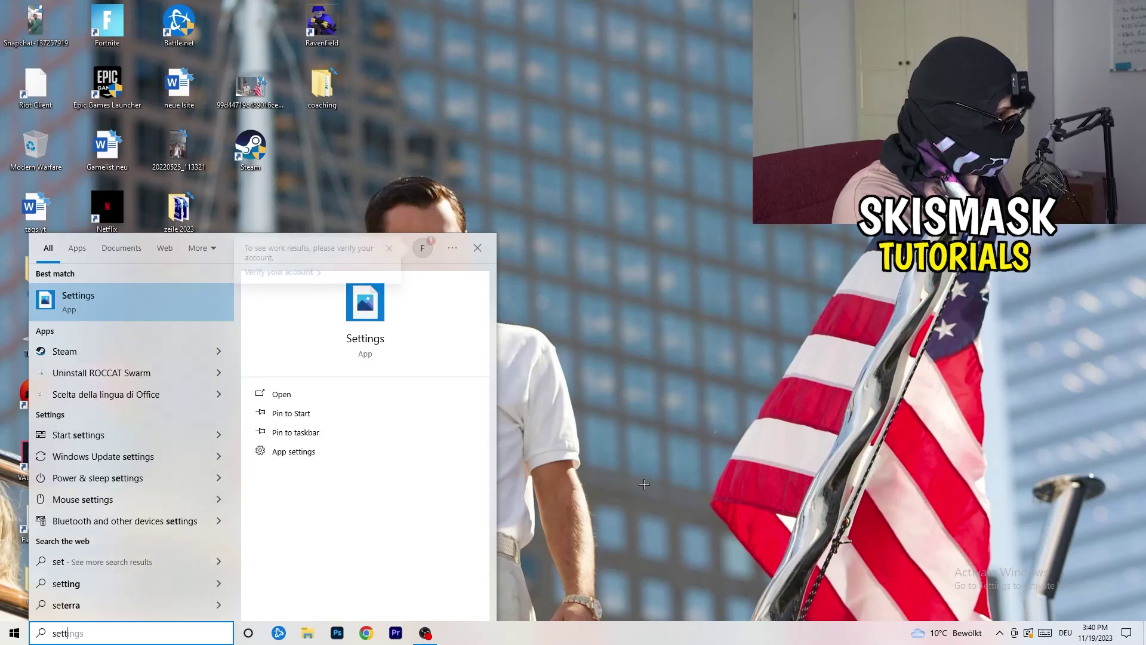
pyautogui.press('Return')
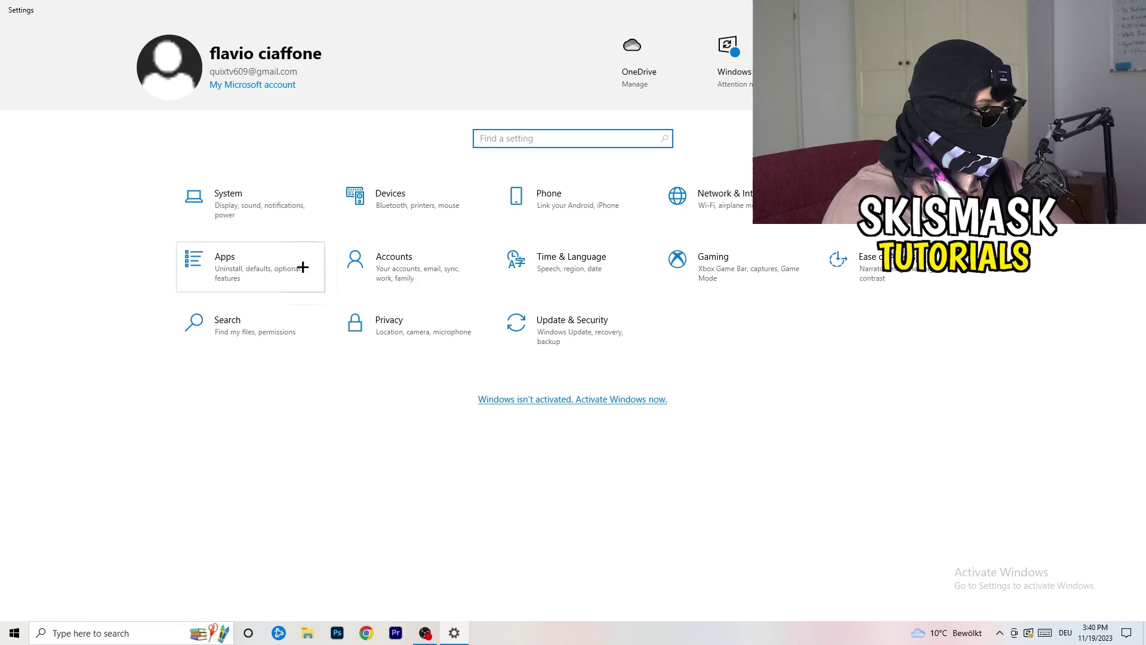
pyautogui.click(260, 213)
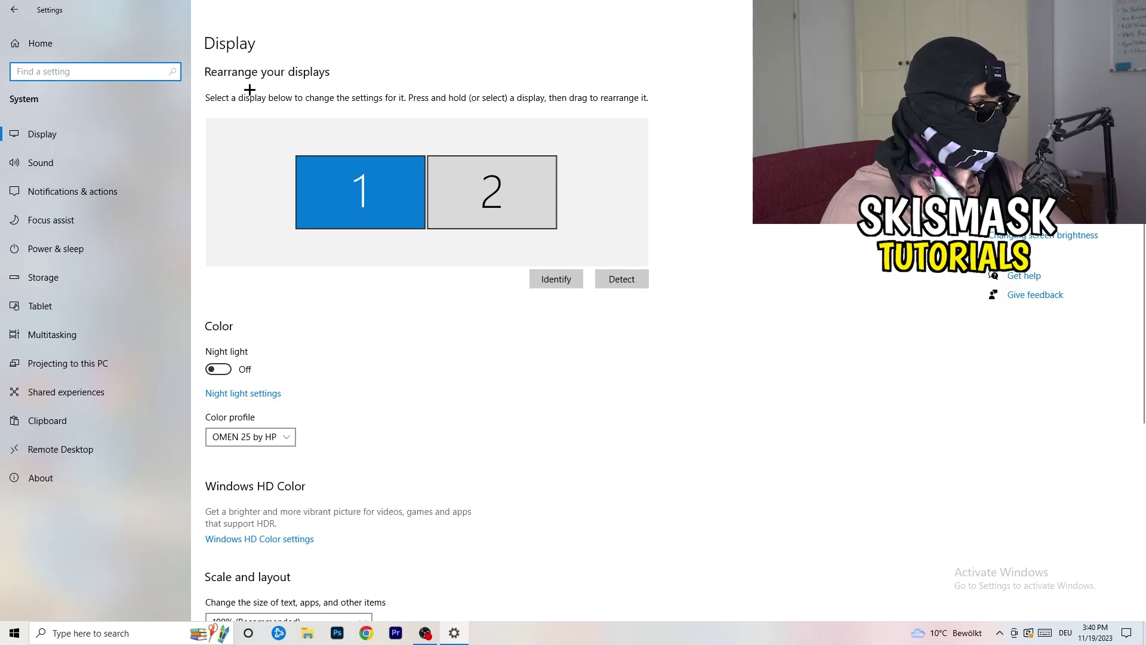
pyautogui.click(275, 42)
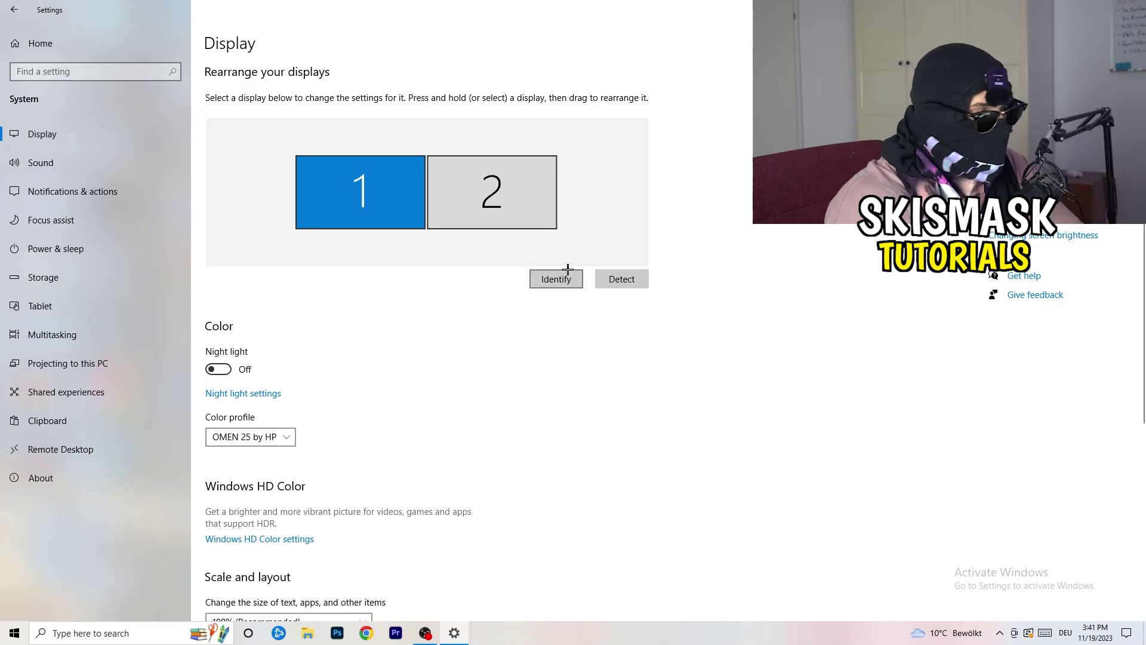
# Examine the available text and app scaling options and the display resolution options, keeping 100% and 1920 × 1080
pyautogui.scroll(-4, 418, 323)
pyautogui.scroll(4, 406, 328)
pyautogui.scroll(-4, 405, 327)
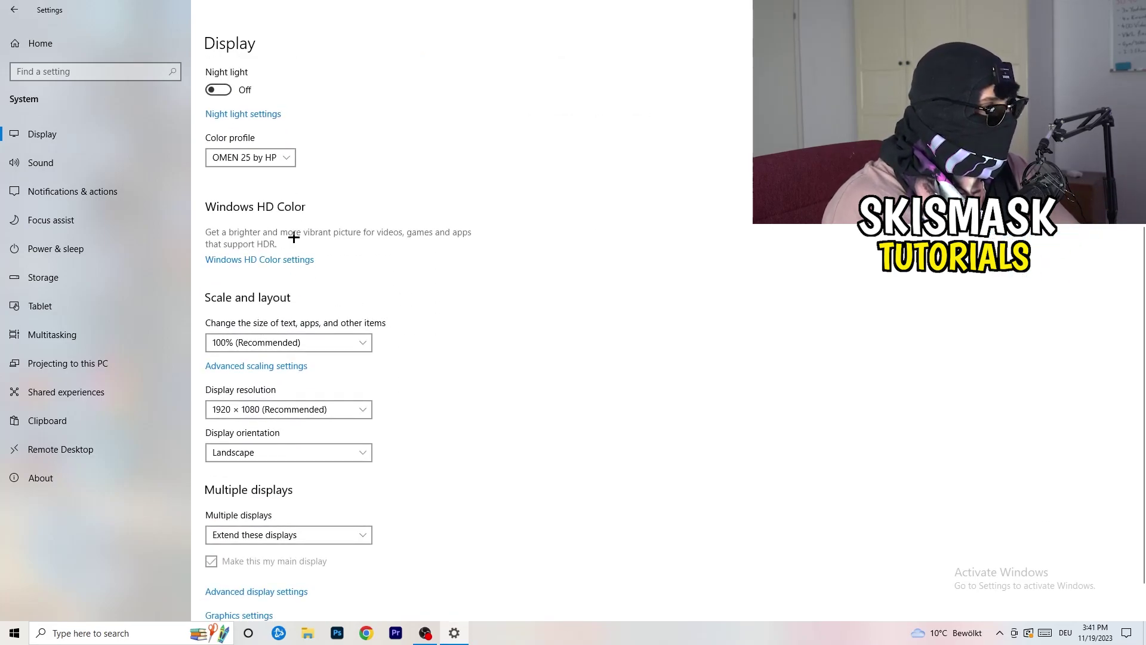
pyautogui.click(354, 338)
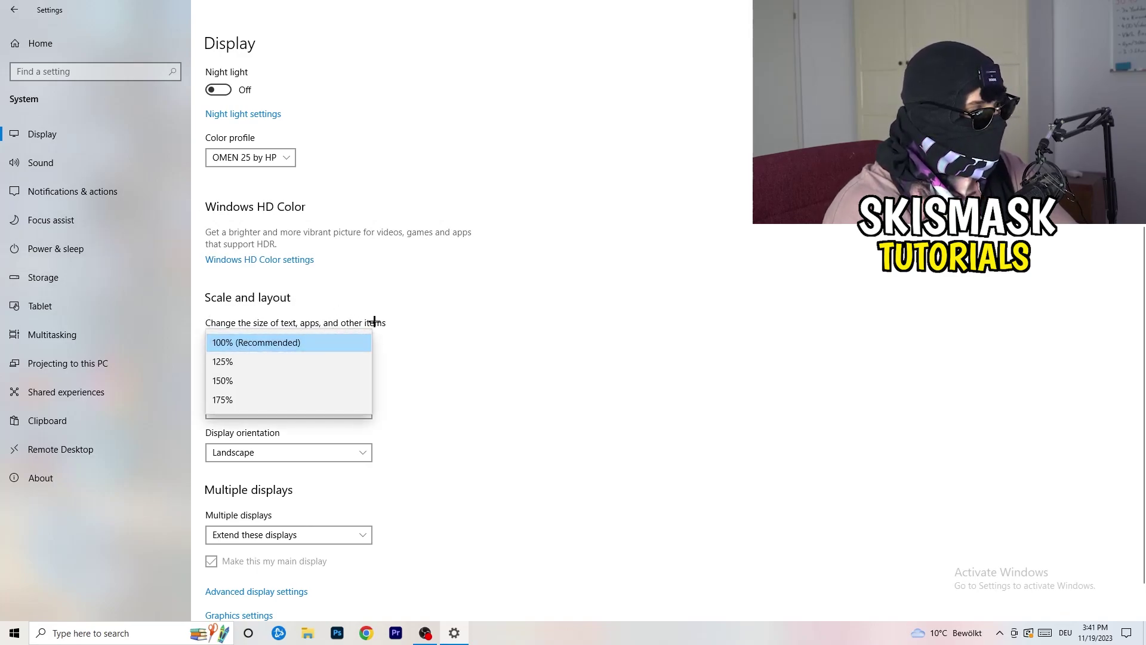
pyautogui.click(406, 326)
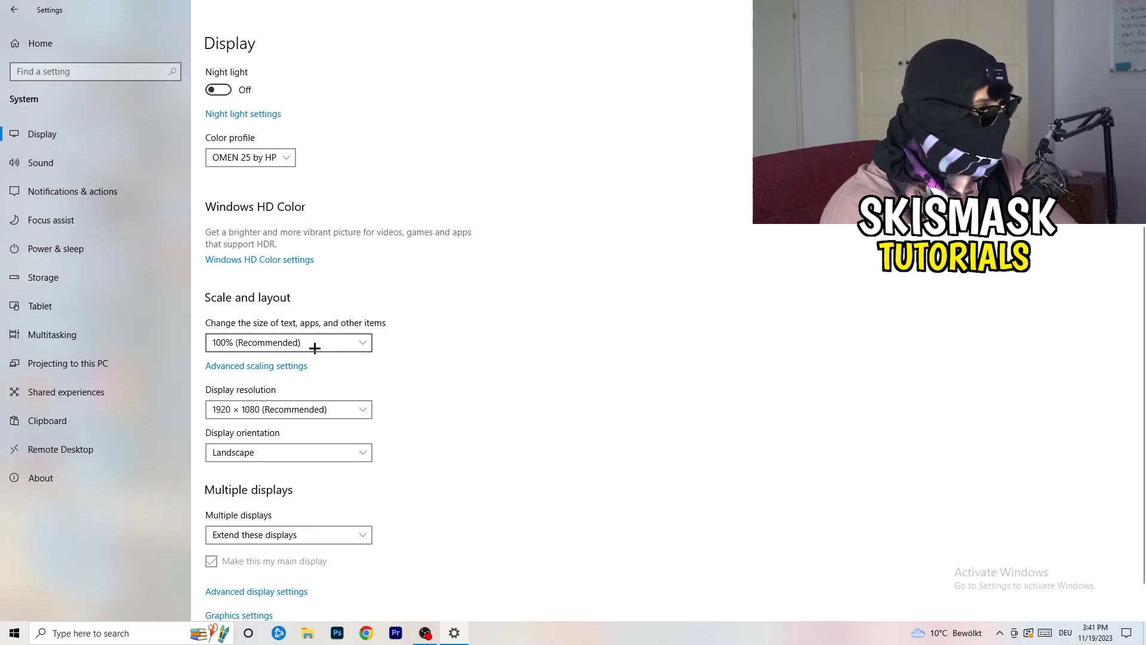
pyautogui.scroll(-1, 312, 351)
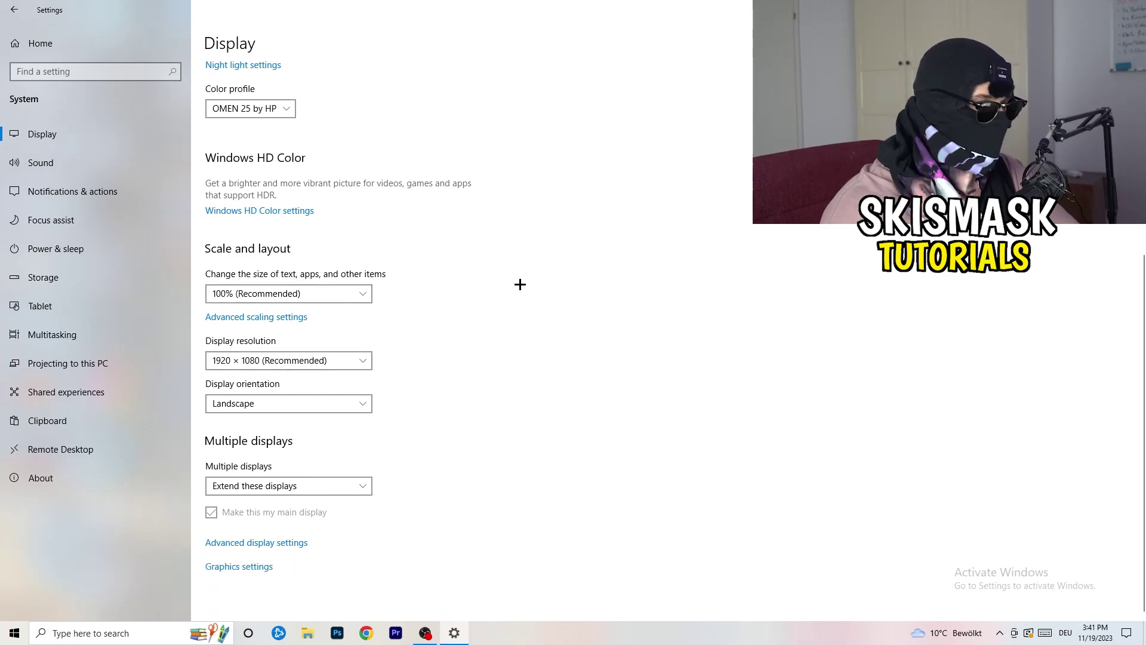
pyautogui.press('space')
pyautogui.press('Escape')
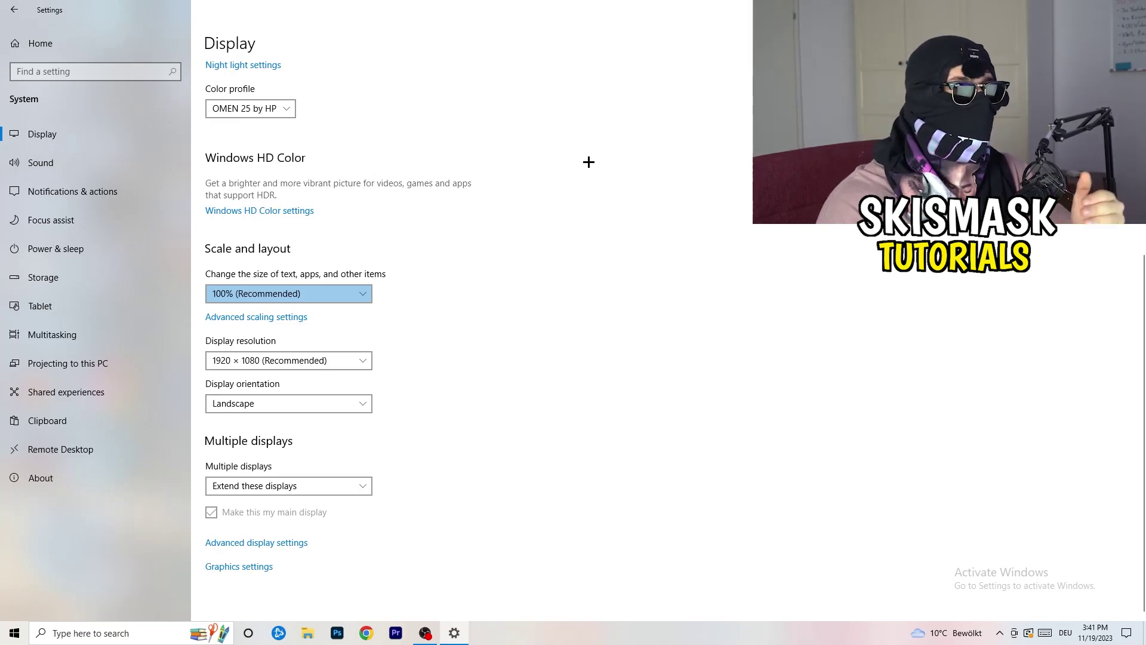
pyautogui.click(366, 358)
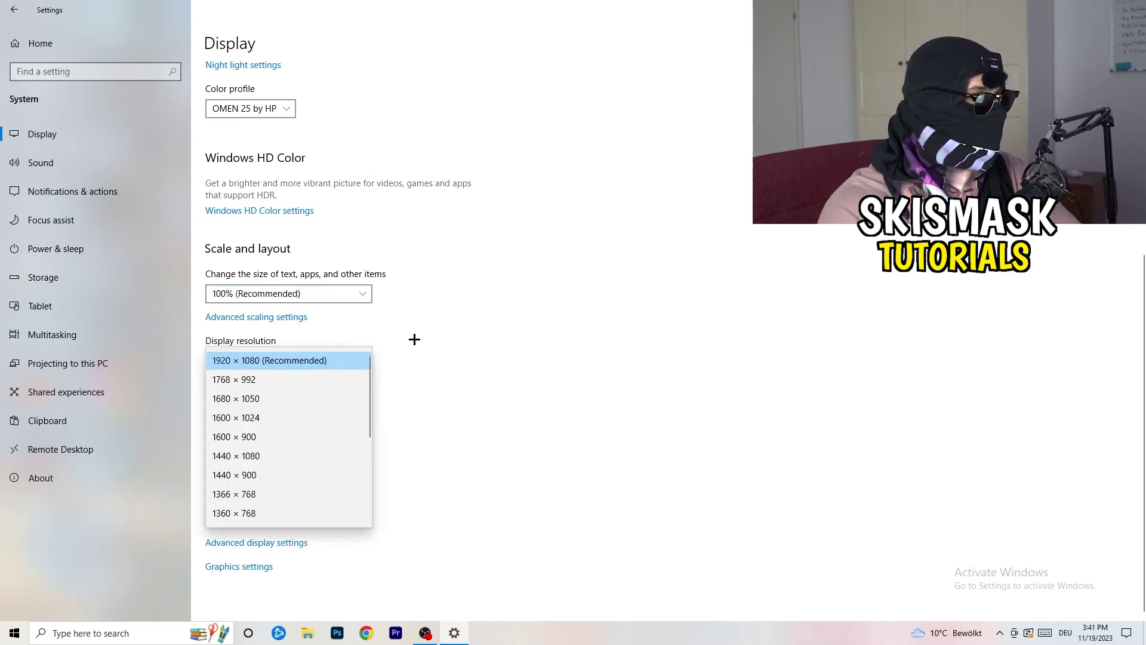
pyautogui.click(415, 340)
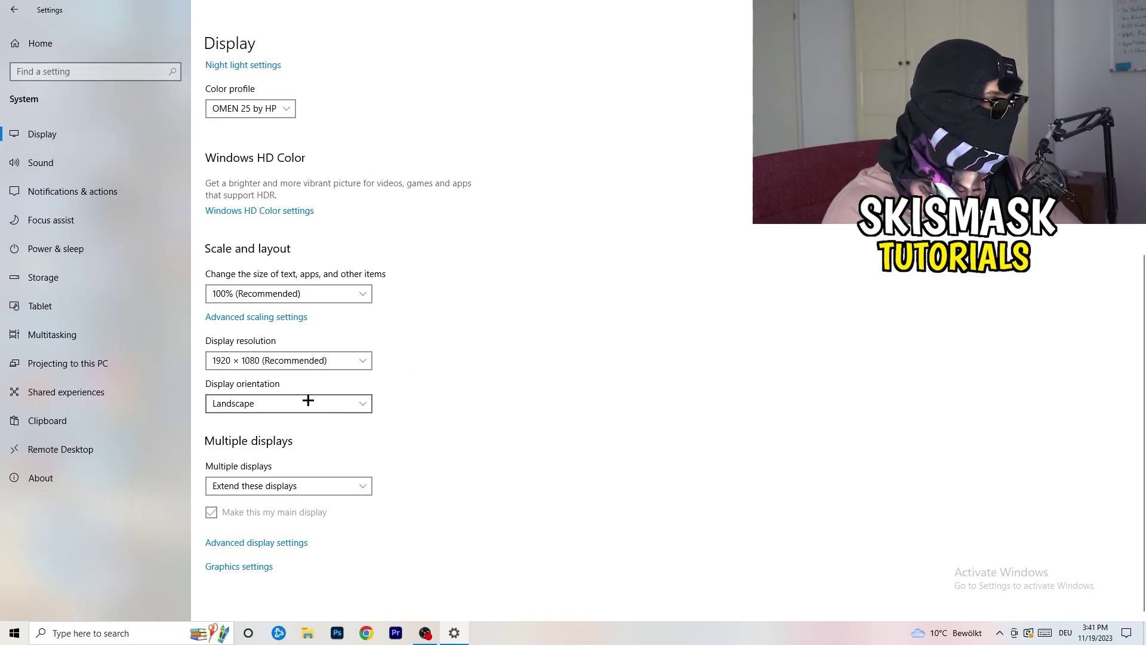
# Open the Storage Sense configuration in the storage settings and check its run frequency options, keeping Every week
pyautogui.click(84, 276)
pyautogui.scroll(-1, 494, 388)
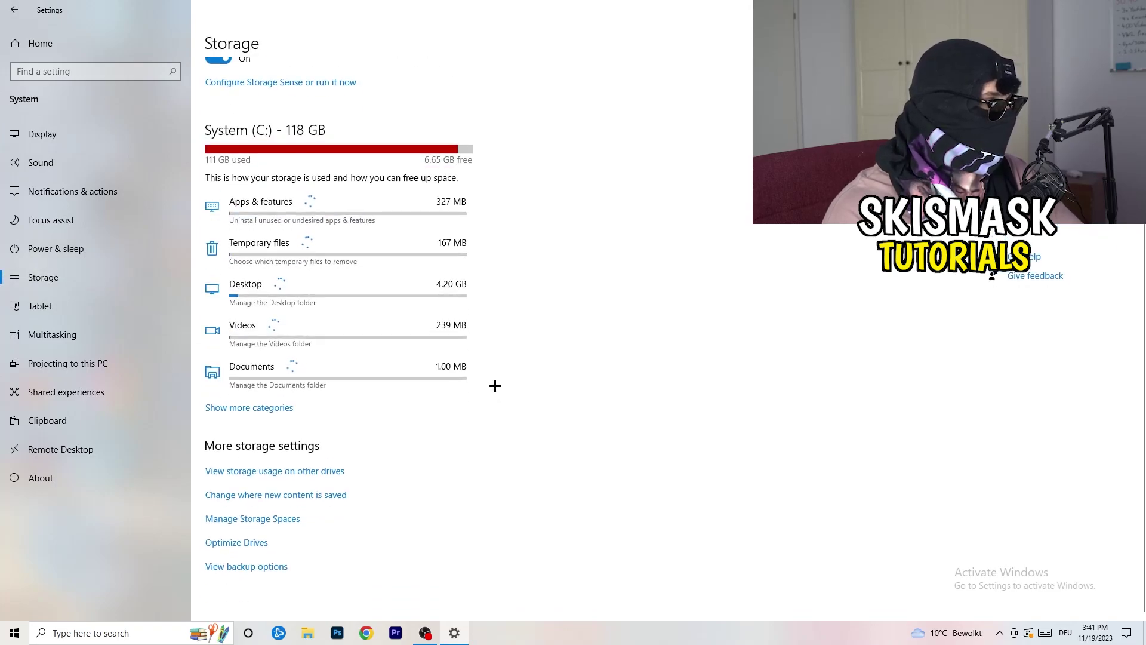
pyautogui.scroll(1, 544, 366)
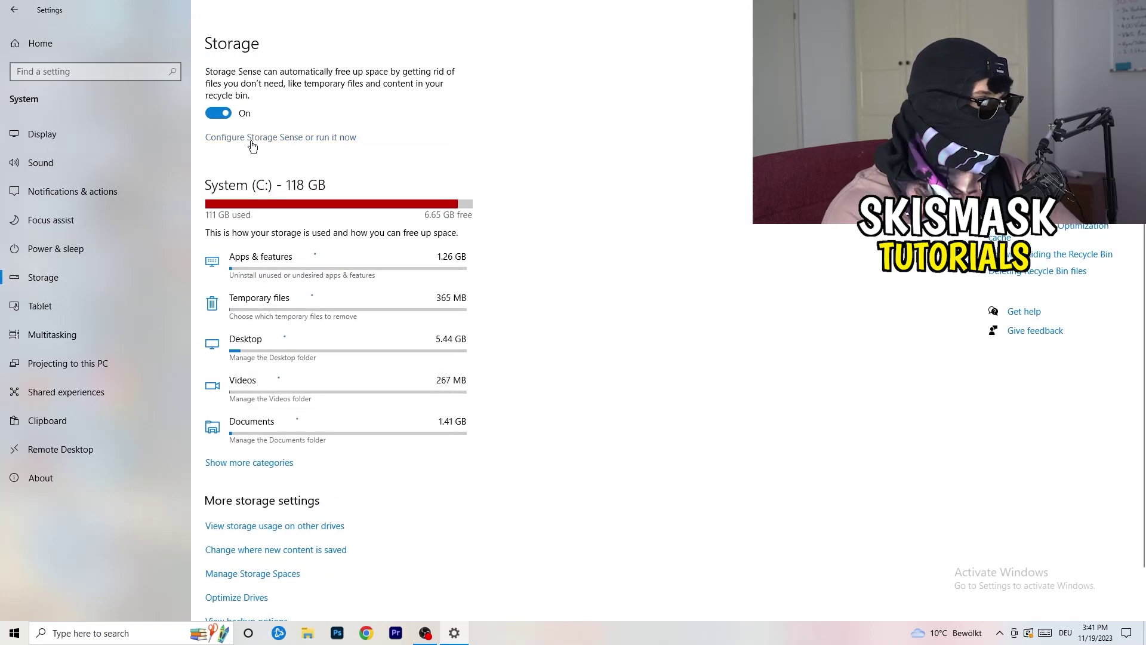
pyautogui.click(251, 142)
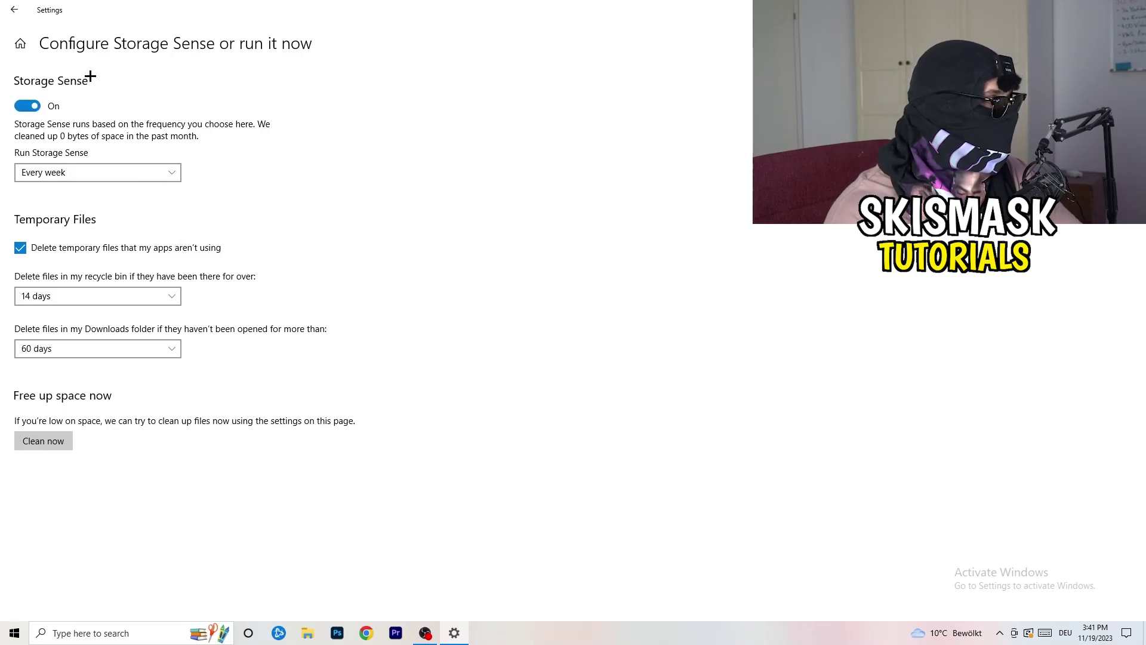
pyautogui.click(60, 173)
pyautogui.click(302, 151)
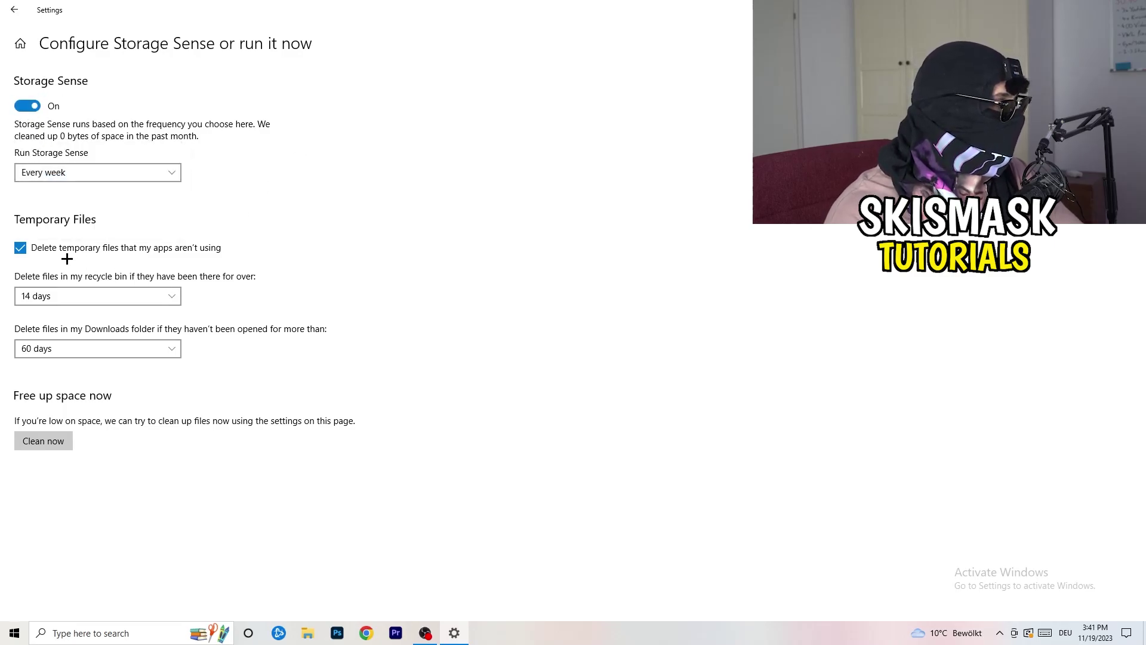
# Disable Storage Sense's deletion of temporary files that apps aren't using, keep the recycle bin period at 14 days, and return to the storage settings
pyautogui.click(156, 254)
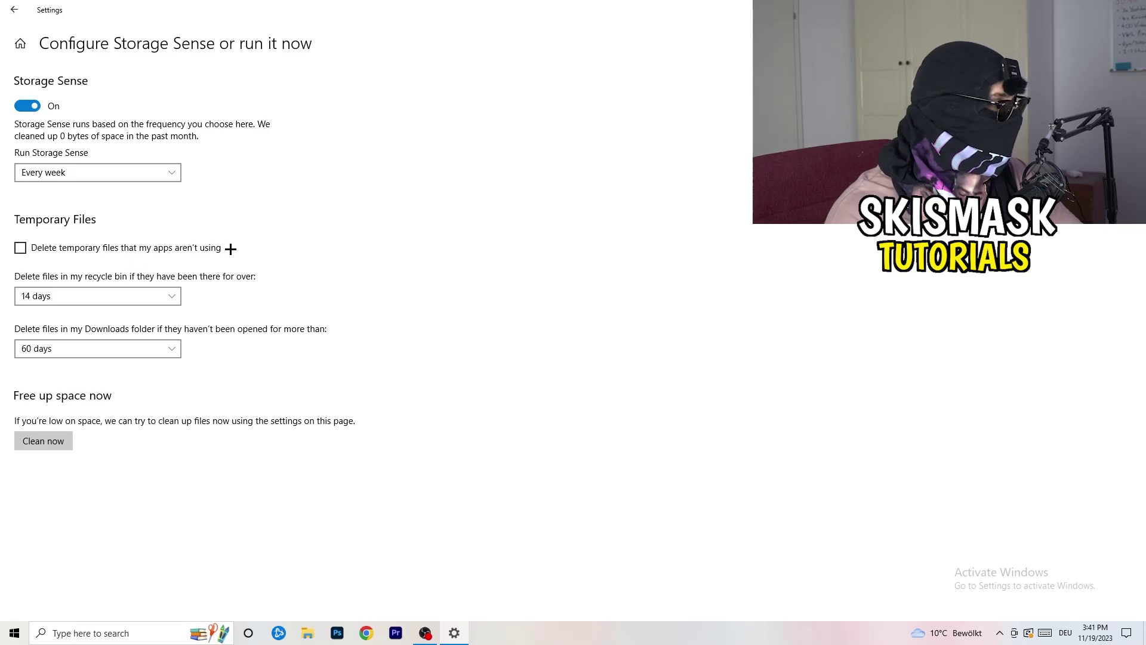
pyautogui.click(72, 294)
pyautogui.click(399, 384)
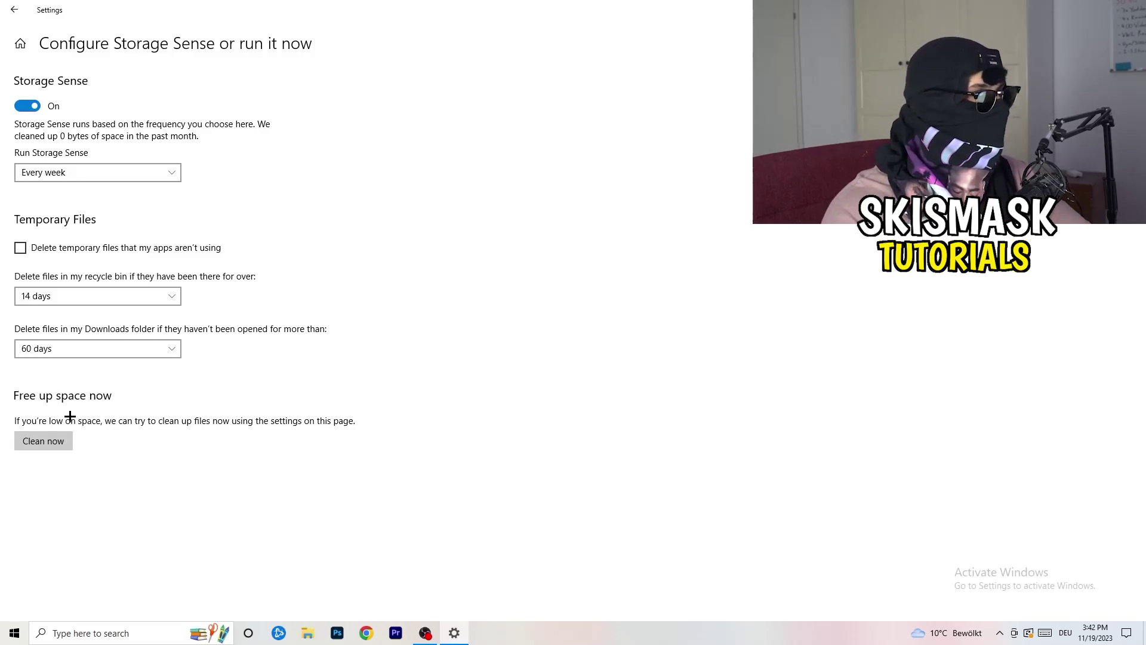
pyautogui.click(13, 10)
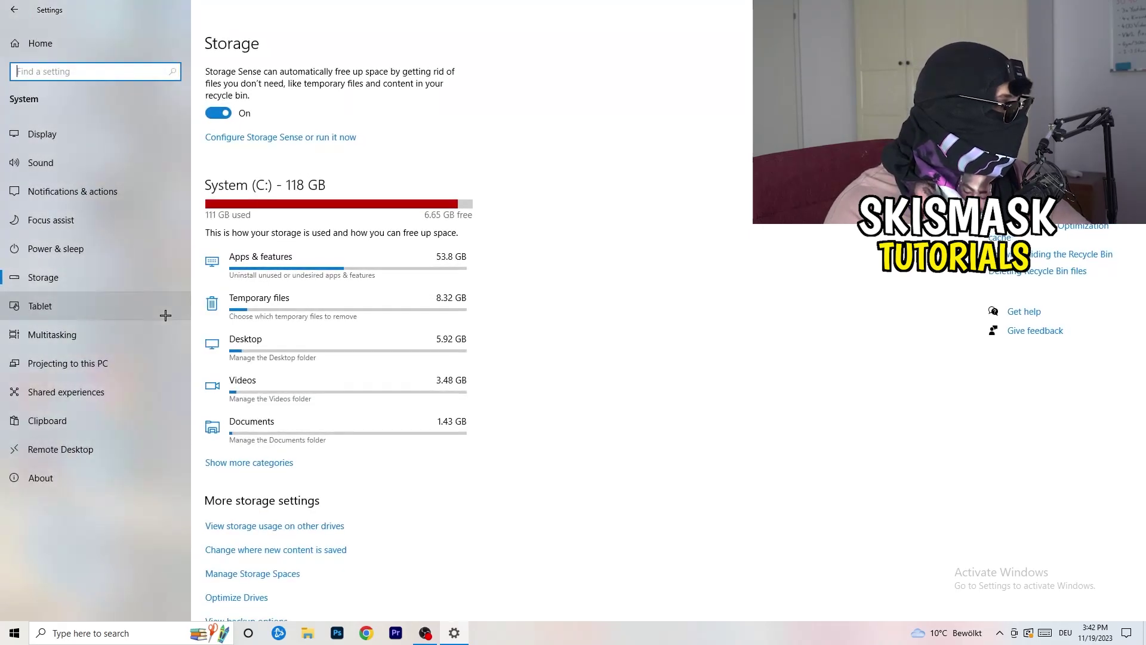
# Review the preferred and additional power plans in Power Options via the Power & sleep settings, keeping Balanced, and close both windows
pyautogui.click(134, 255)
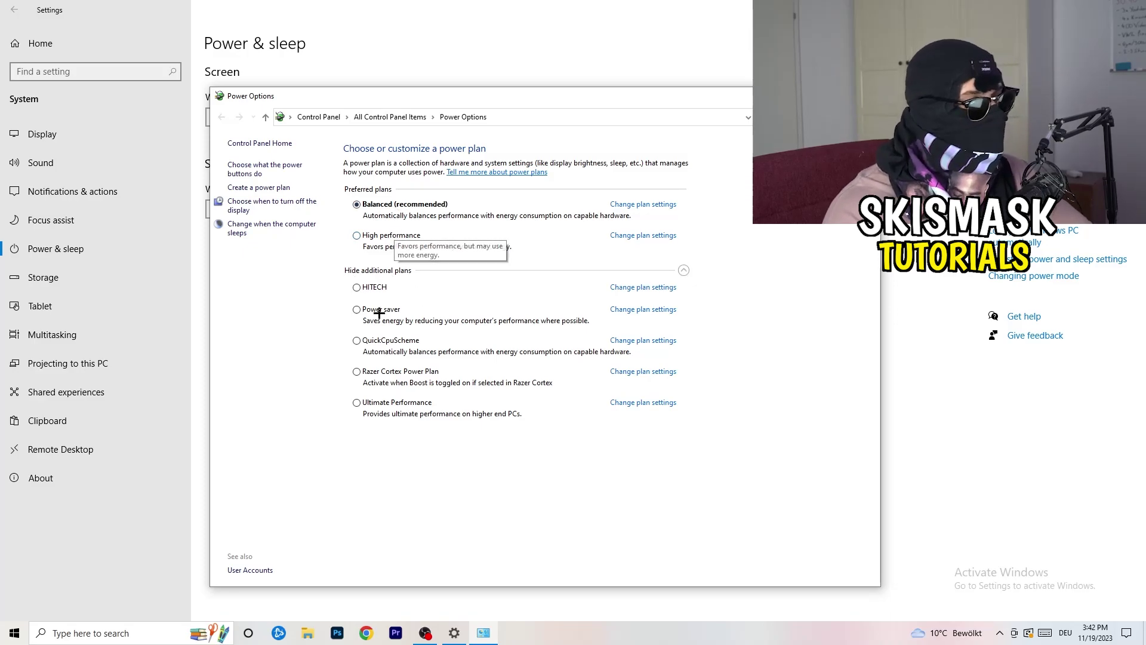
pyautogui.click(442, 271)
pyautogui.click(684, 271)
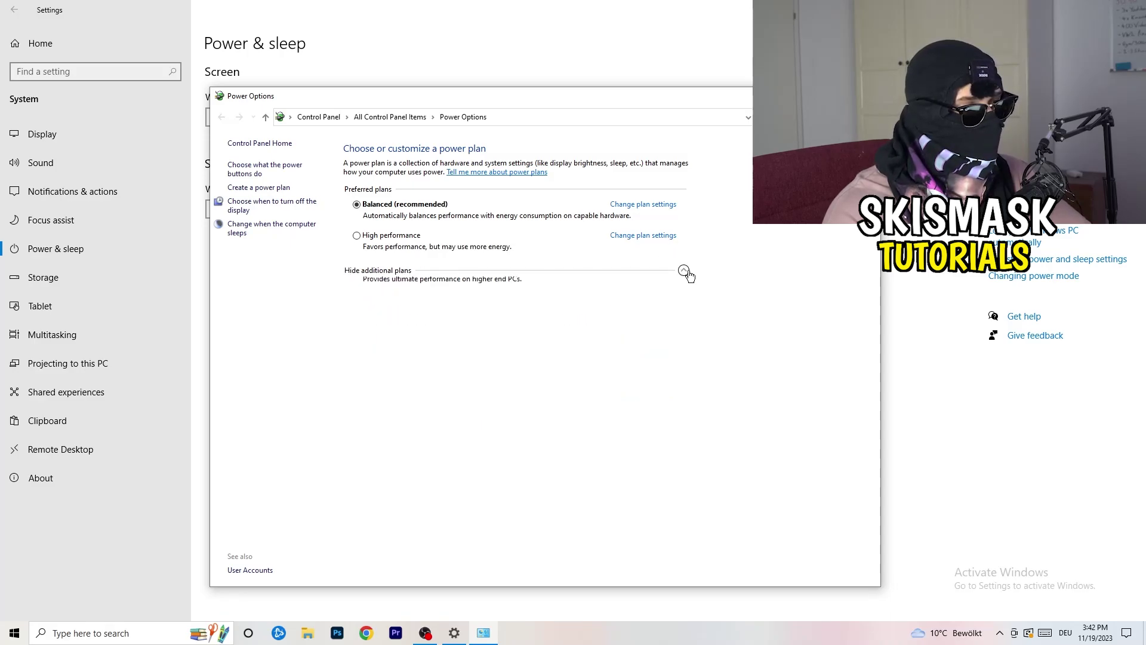
pyautogui.click(687, 272)
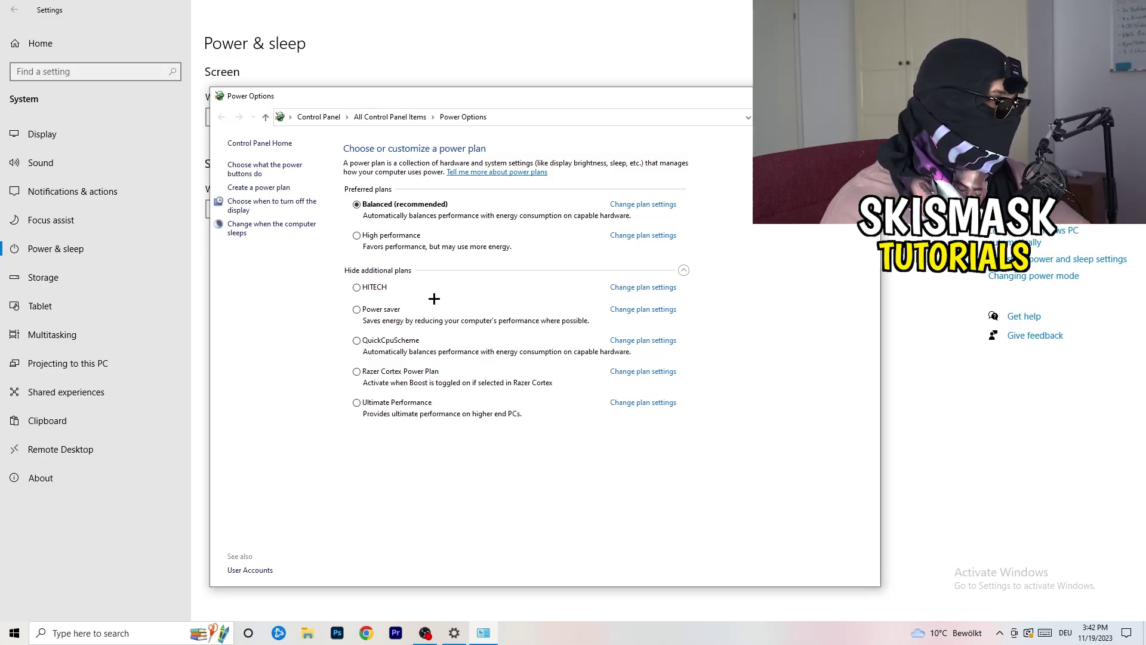
pyautogui.hotkey('alt', 'F4')
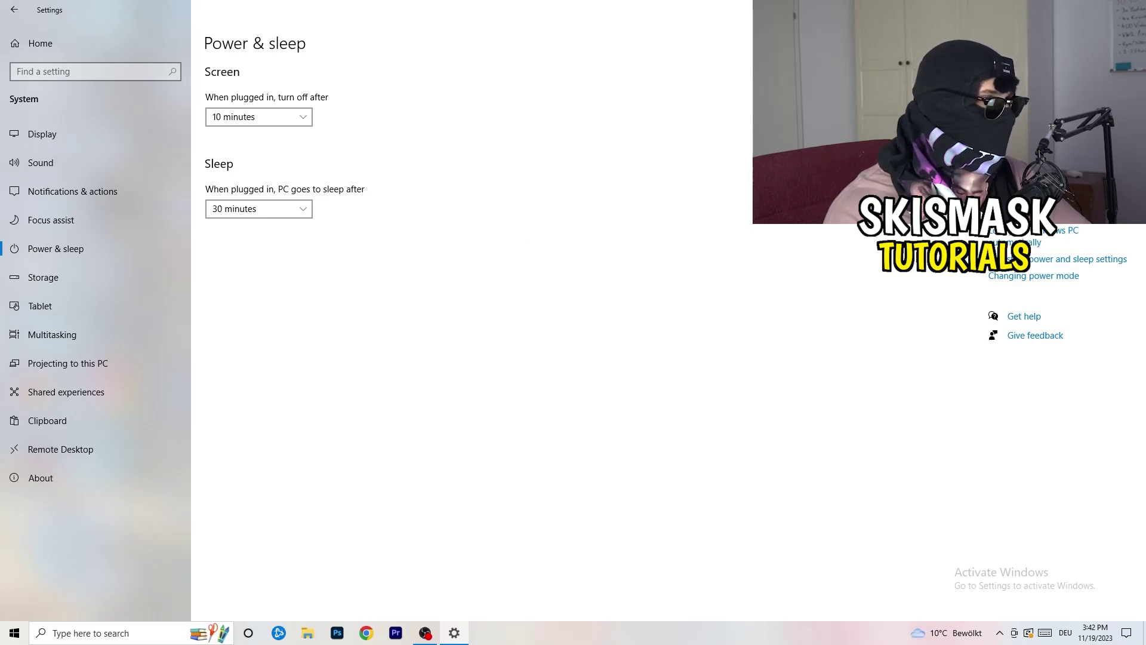
pyautogui.hotkey('alt', 'F4')
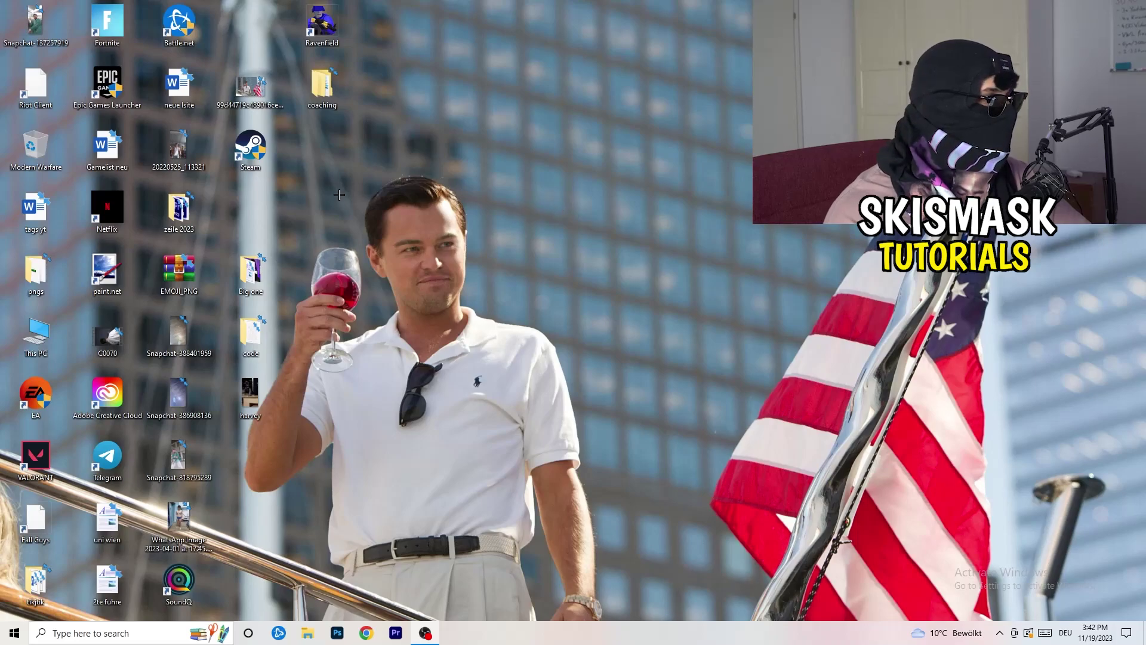
# Move the Steam shortcut to an empty area of the desktop and open its properties
pyautogui.moveTo(250, 147); pyautogui.dragTo(608, 211)
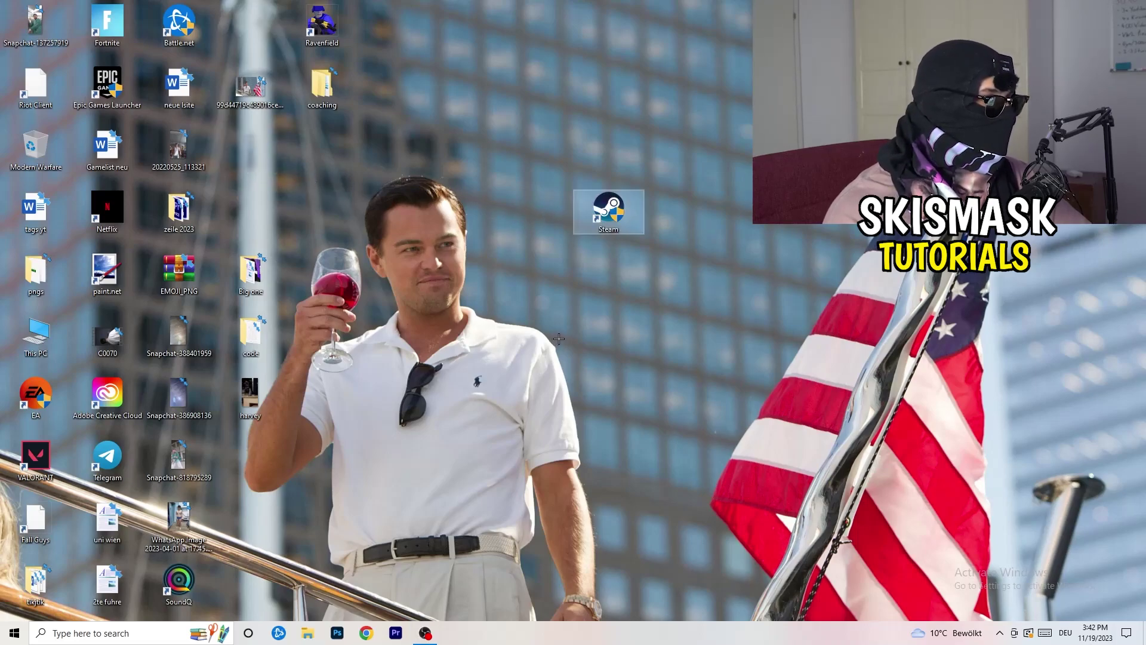
pyautogui.rightClick(600, 214)
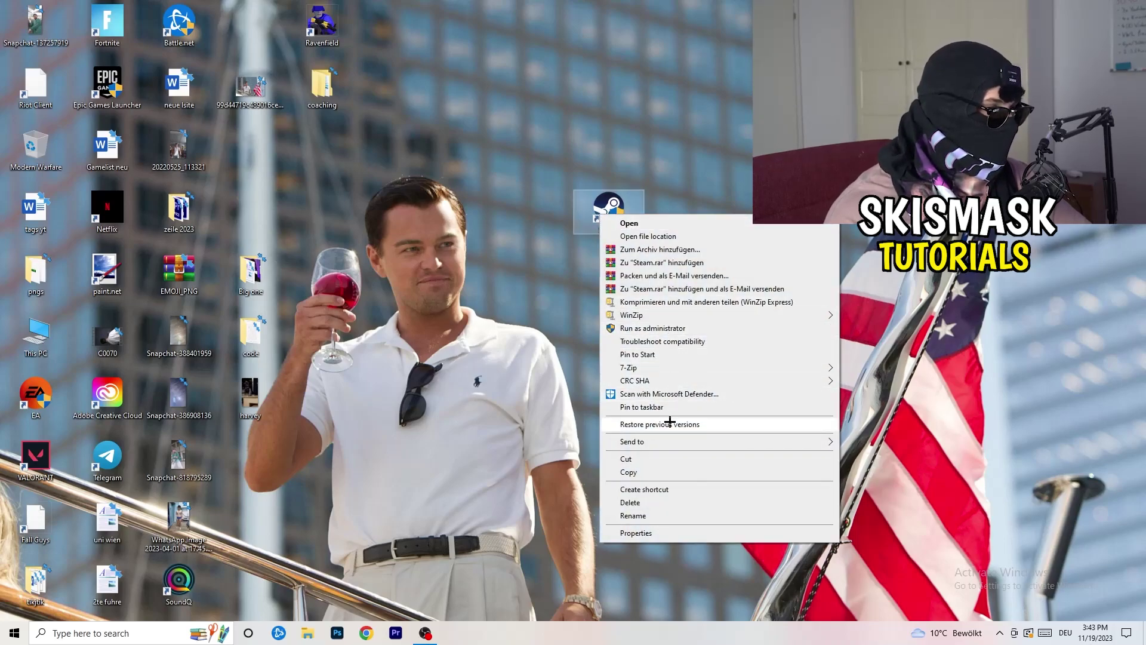
pyautogui.click(656, 533)
pyautogui.moveTo(671, 224); pyautogui.dragTo(557, 170)
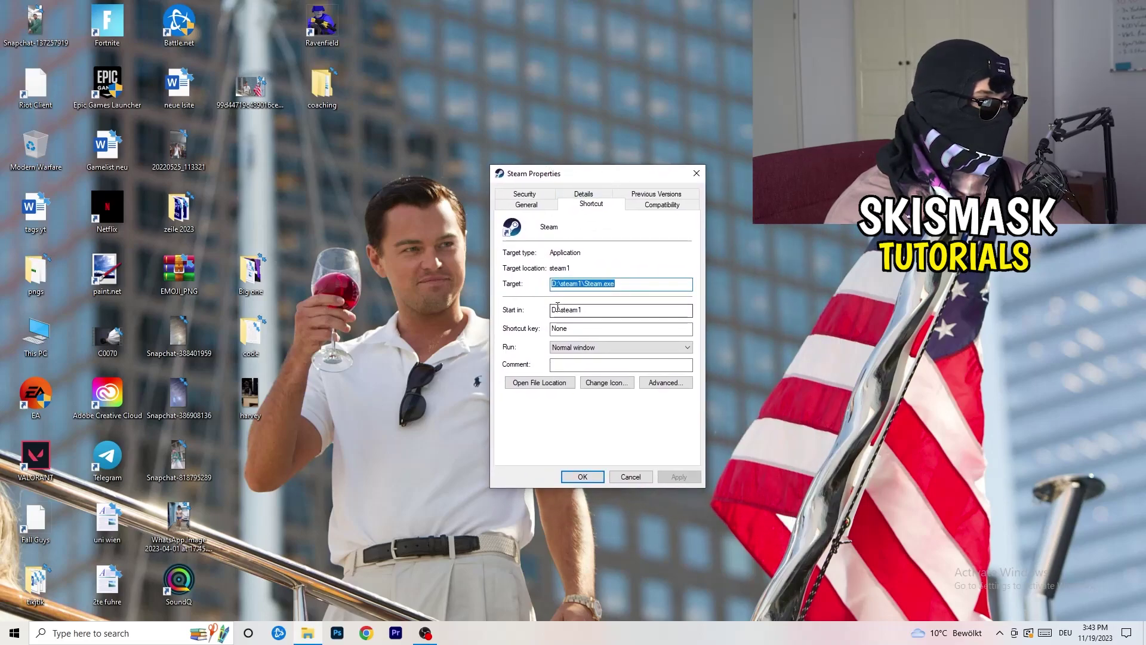
# In Steam's compatibility settings, enable compatibility mode for Windows 8, then apply the settings and close the properties
pyautogui.click(674, 205)
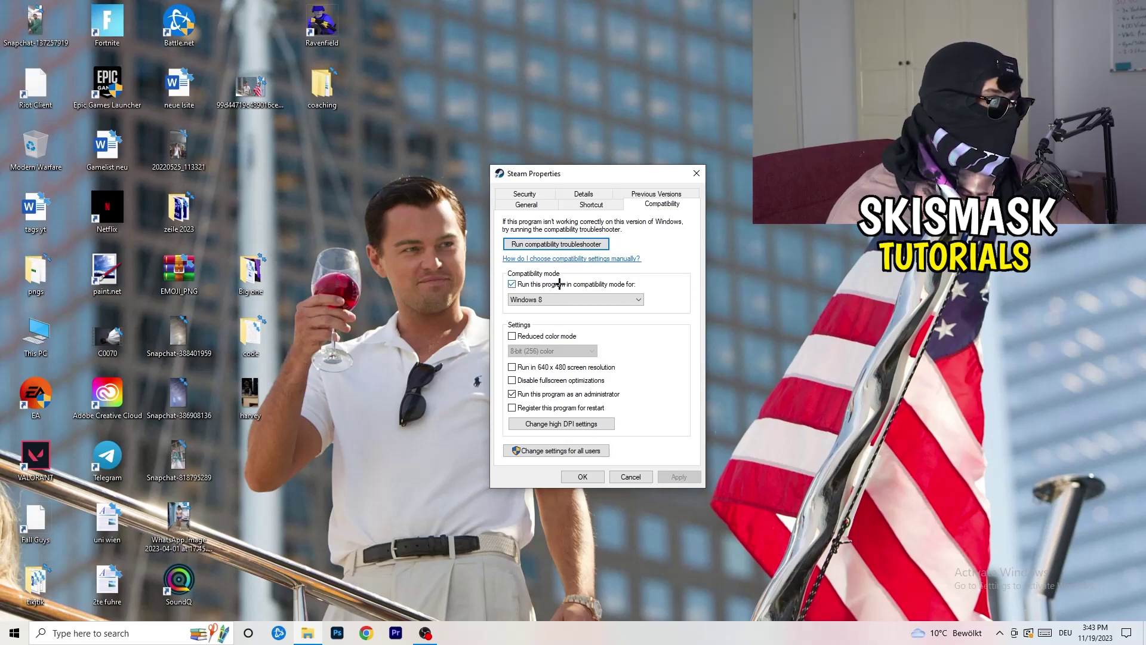
pyautogui.click(627, 283)
pyautogui.click(513, 284)
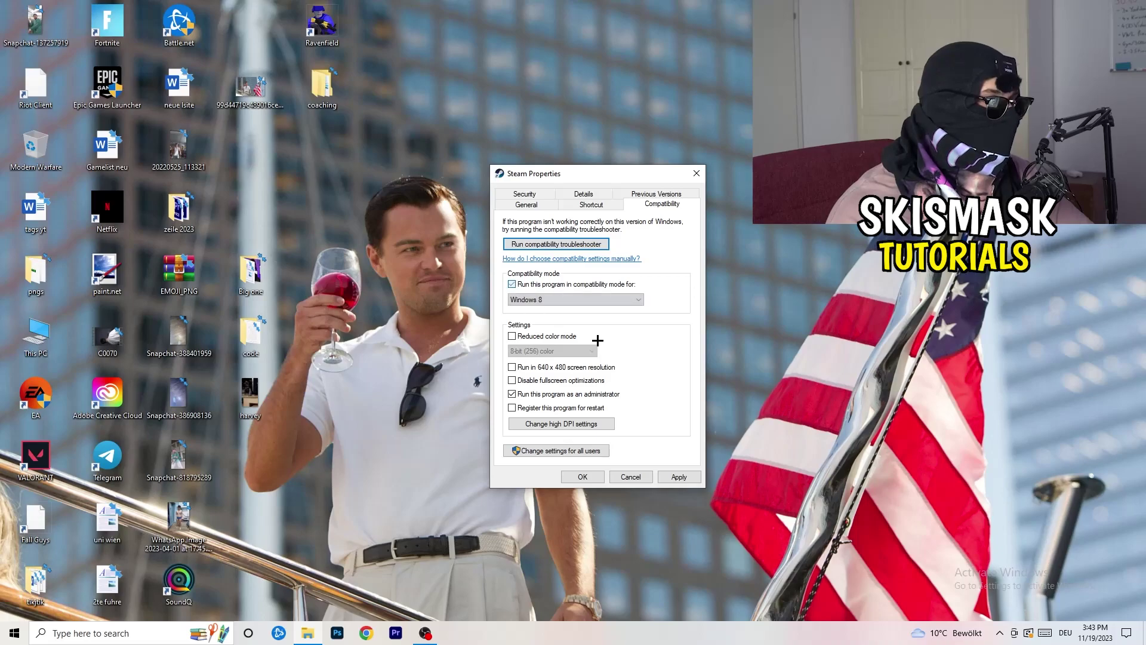
pyautogui.click(563, 302)
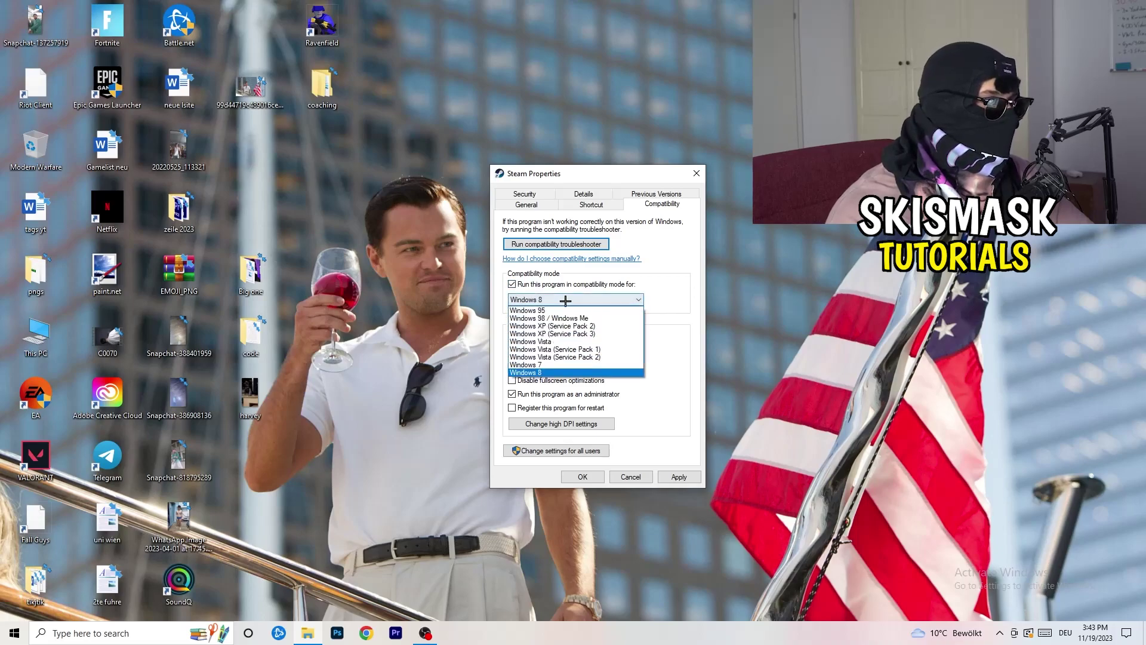
pyautogui.click(576, 371)
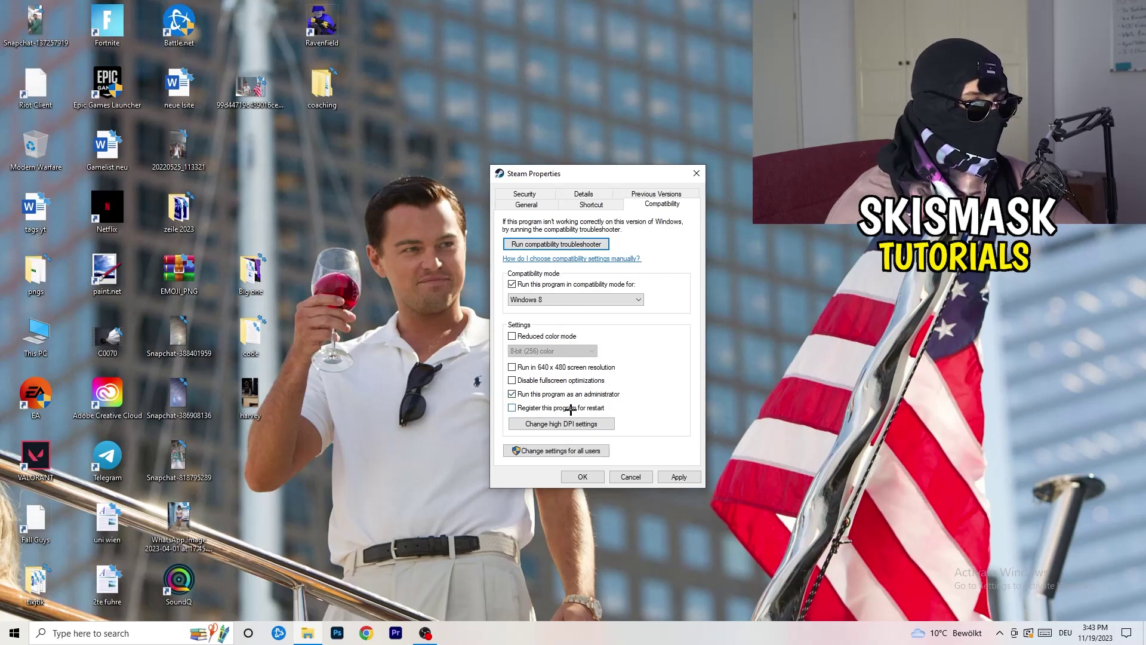
pyautogui.click(672, 476)
pyautogui.click(590, 476)
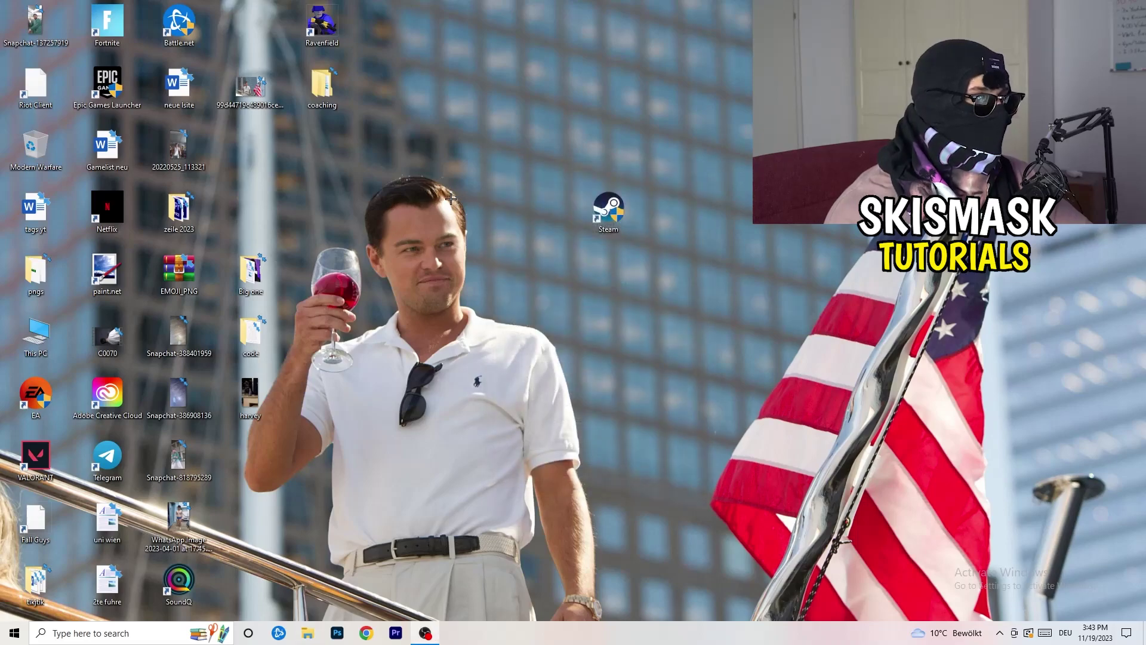
# Check the Steam shortcut's available actions without choosing one, and return the shortcut to its original place among the desktop icons
pyautogui.moveTo(621, 221); pyautogui.dragTo(660, 196)
pyautogui.click(695, 364)
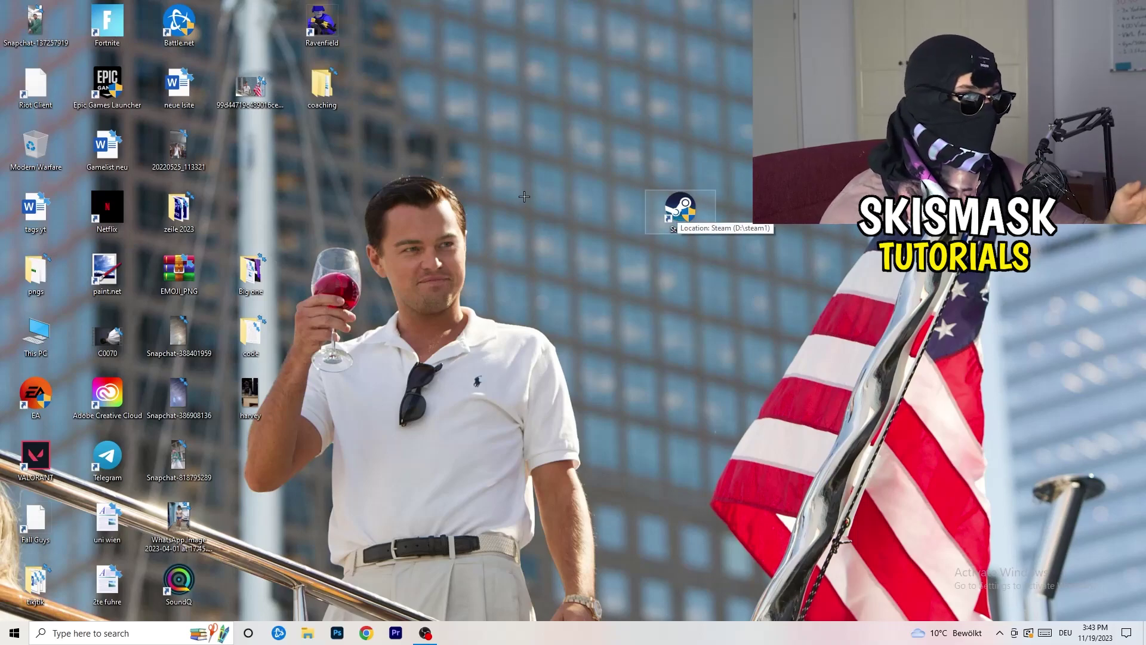
pyautogui.rightClick(679, 209)
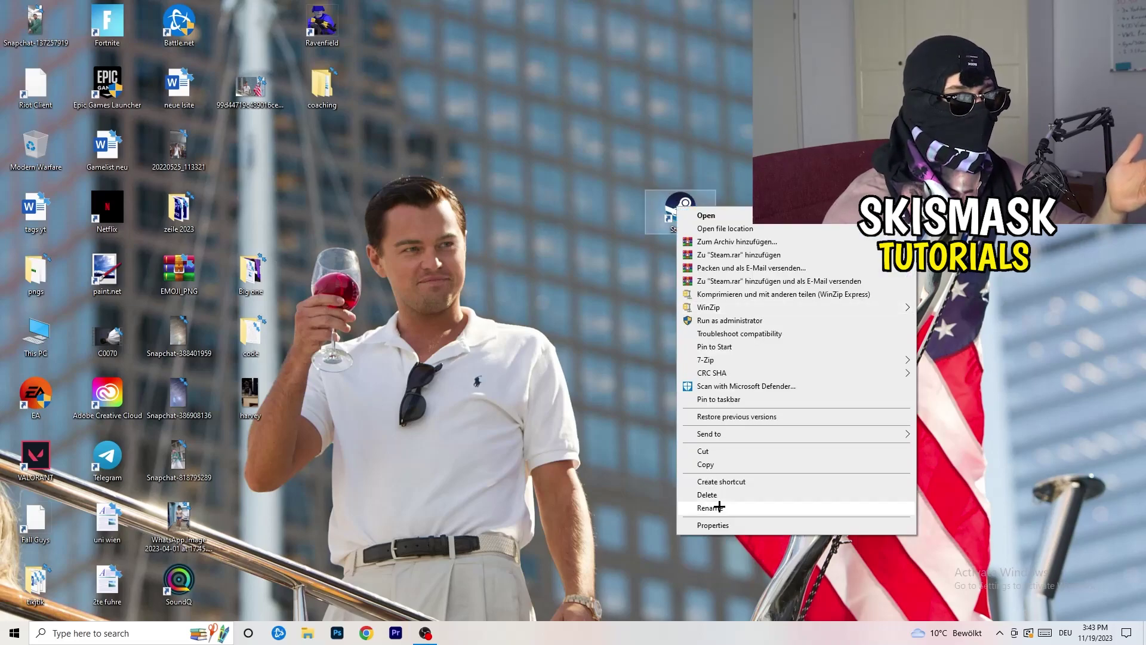
pyautogui.click(542, 253)
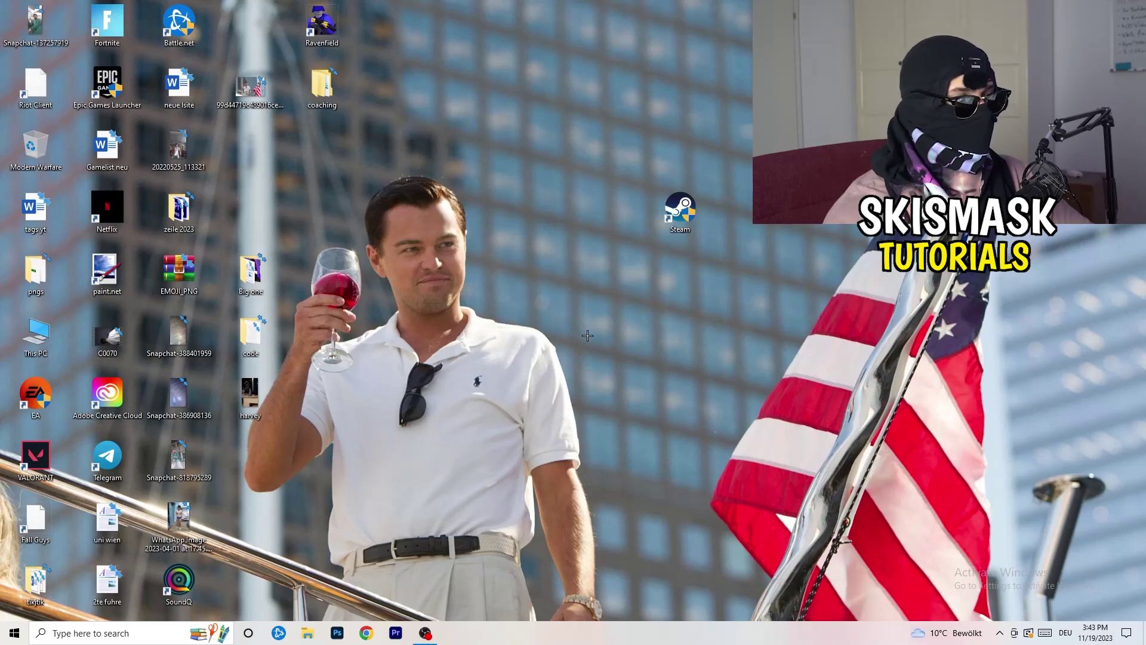
pyautogui.moveTo(680, 209); pyautogui.dragTo(250, 148)
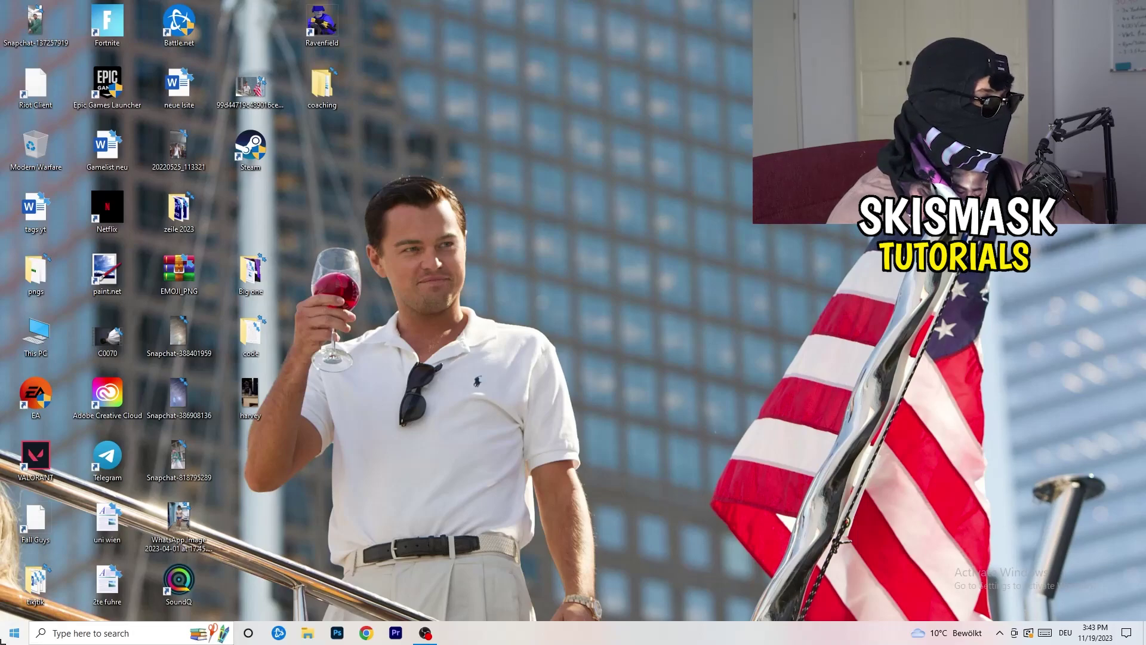
# Open the Gaming section of Windows Settings to check whether Xbox Game Bar is enabled
pyautogui.click(14, 633)
pyautogui.click(16, 579)
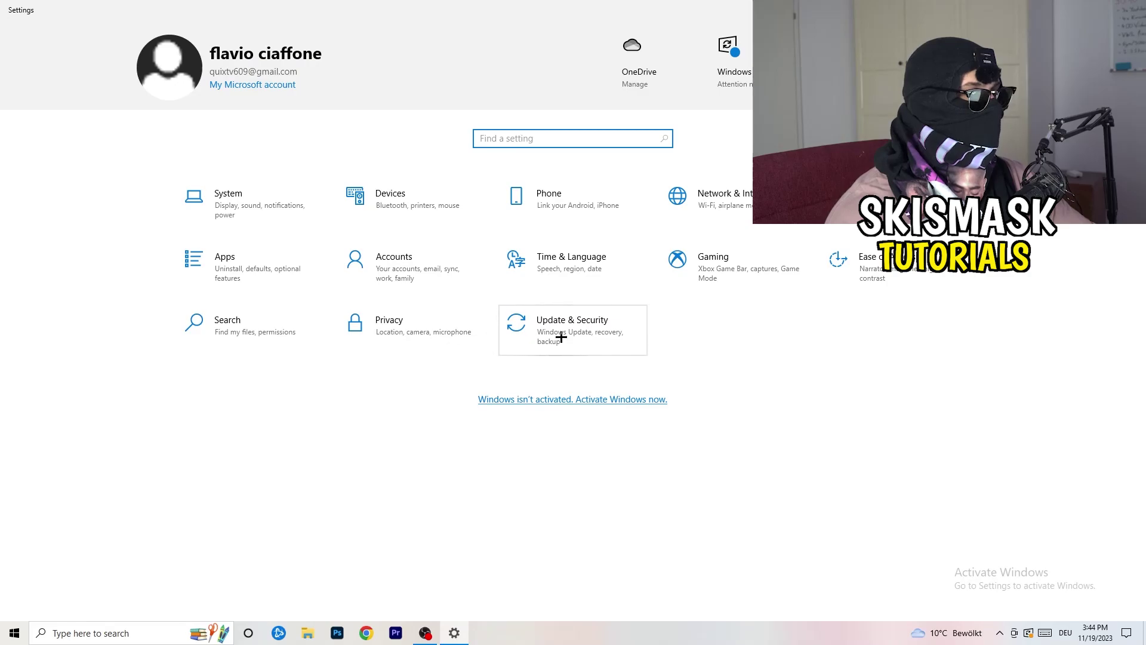
pyautogui.click(679, 258)
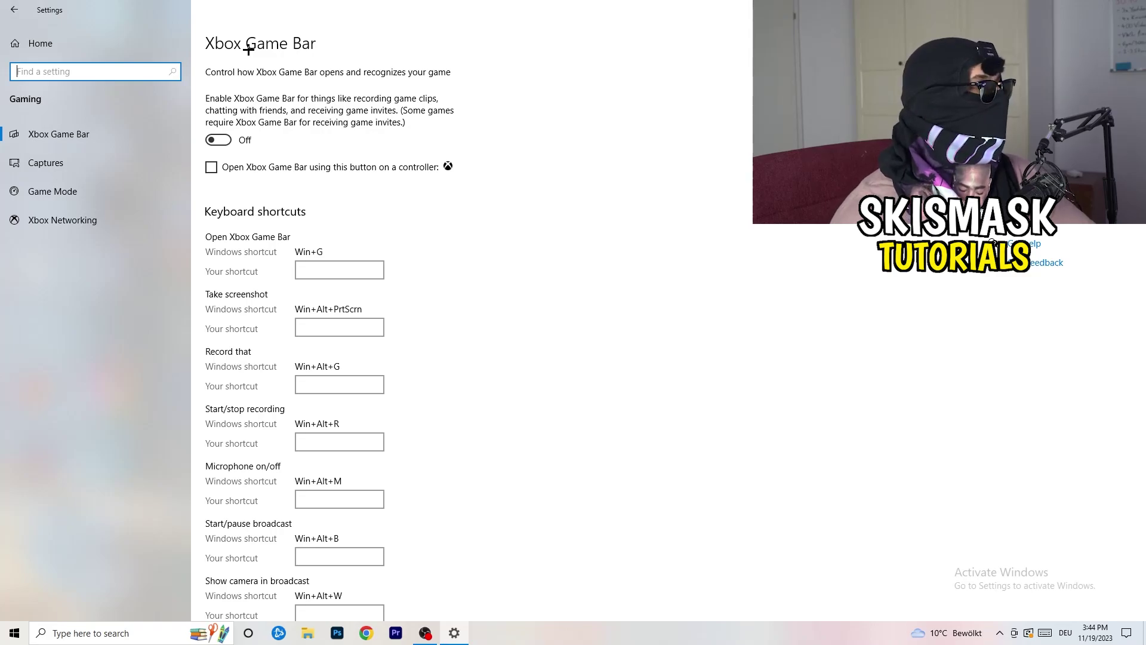
# Examine the background recording, audio and video options in the Captures settings, and check the Game Mode setting
pyautogui.click(109, 167)
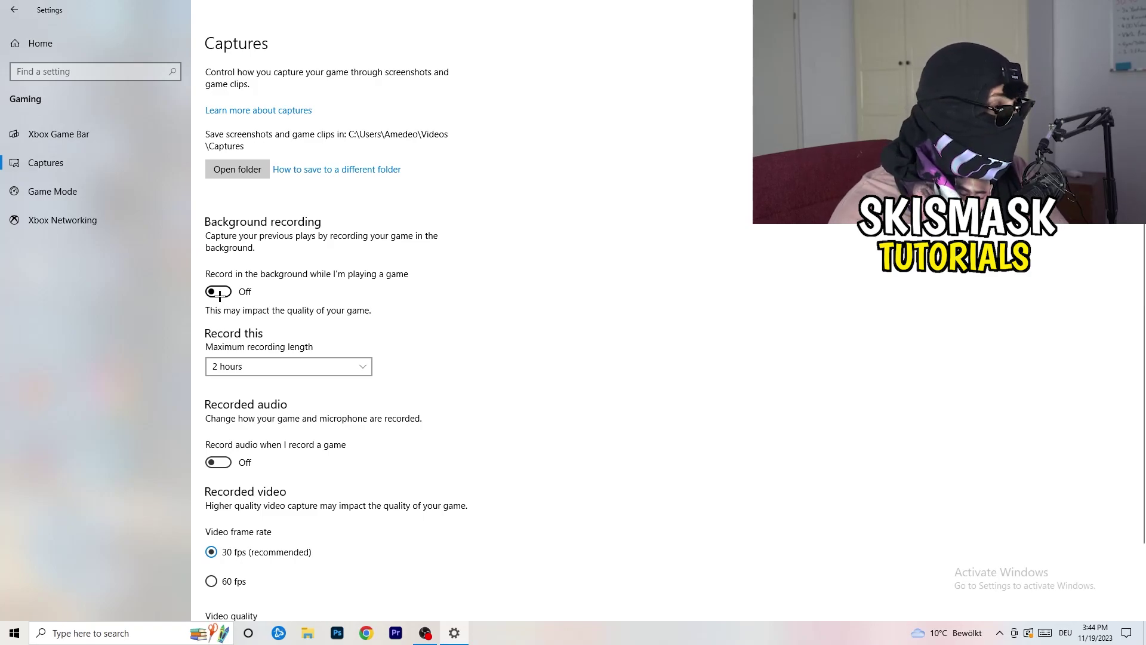
pyautogui.scroll(-2, 321, 415)
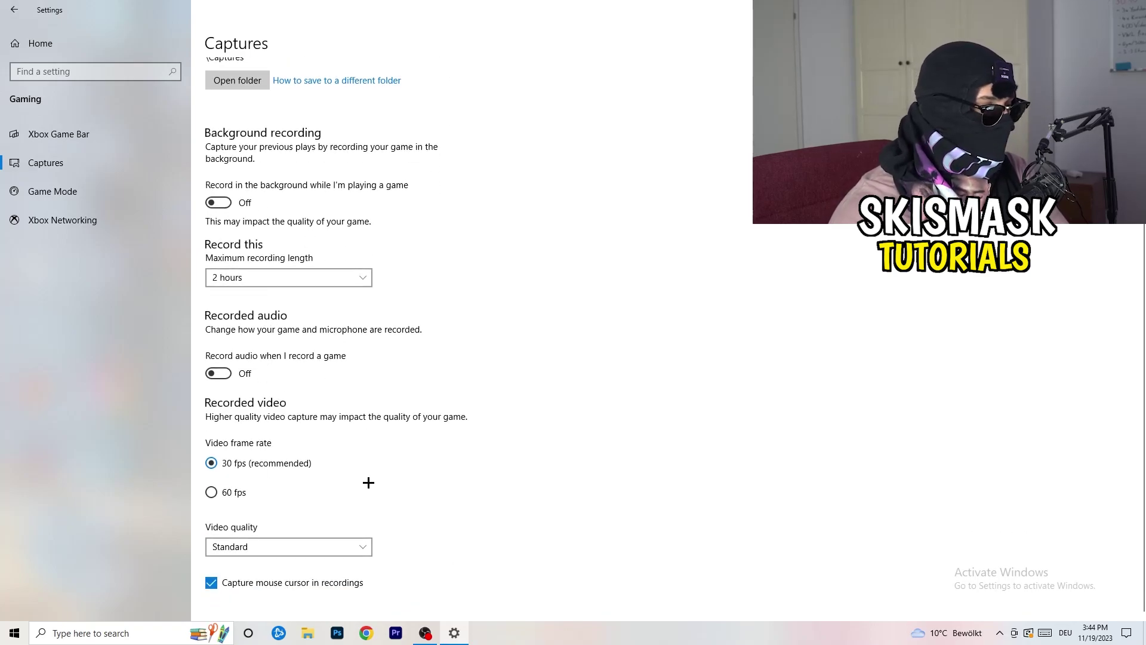
pyautogui.scroll(2, 369, 482)
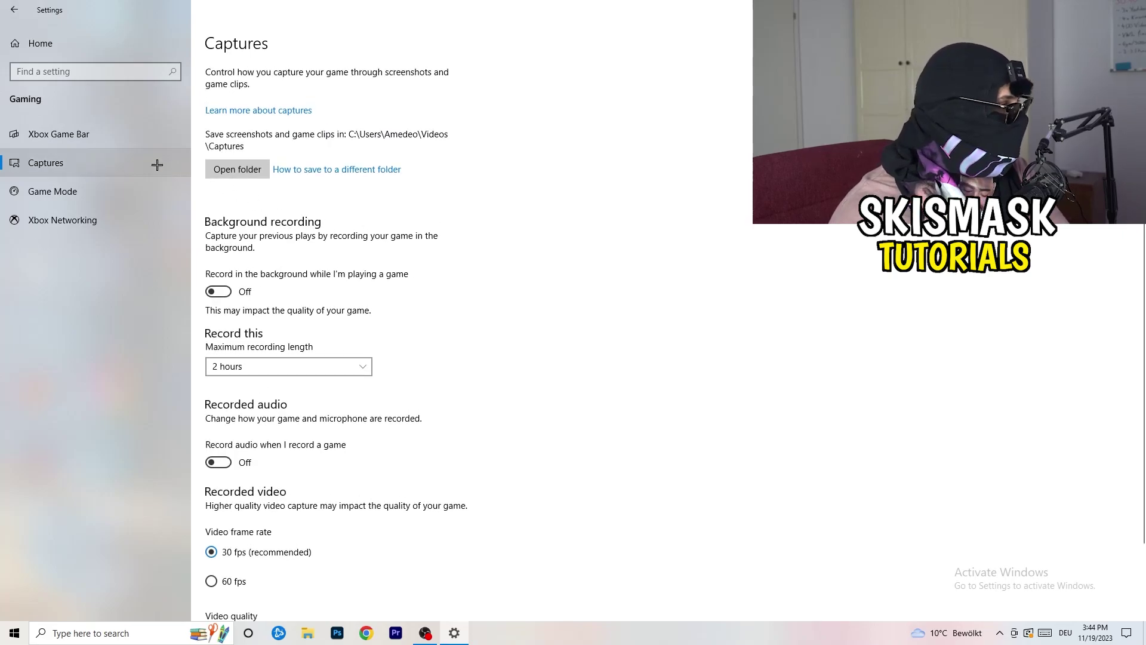
pyautogui.click(162, 191)
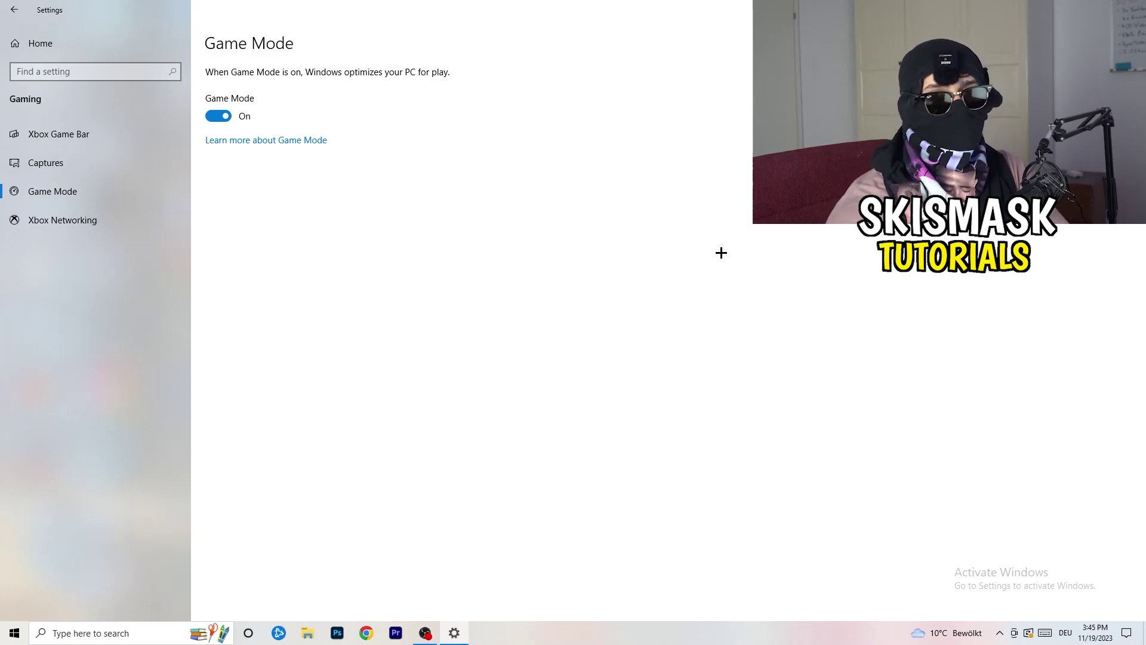
# Check the Windows Update status in the Update & Security settings and close Settings
pyautogui.click(11, 7)
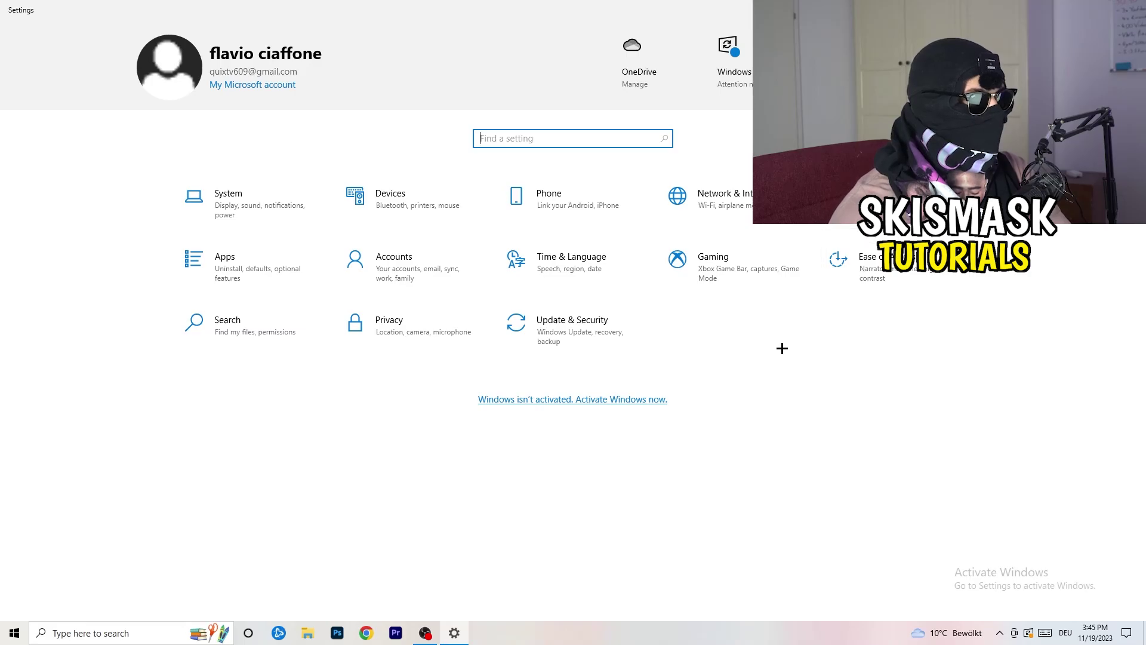
pyautogui.click(561, 328)
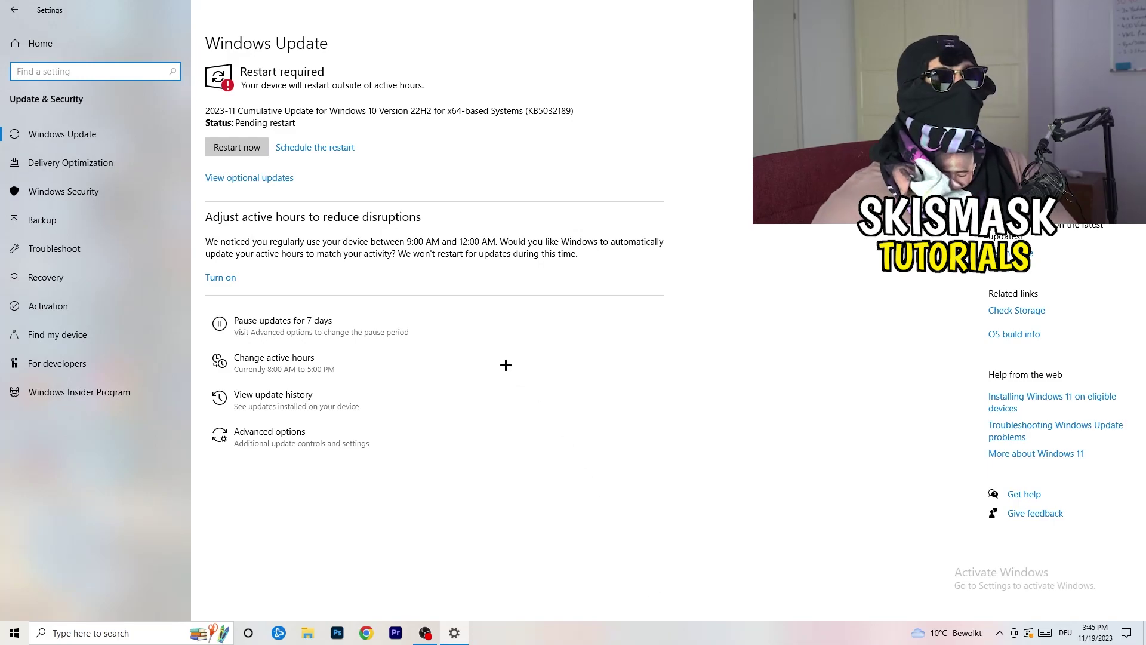
pyautogui.click(370, 84)
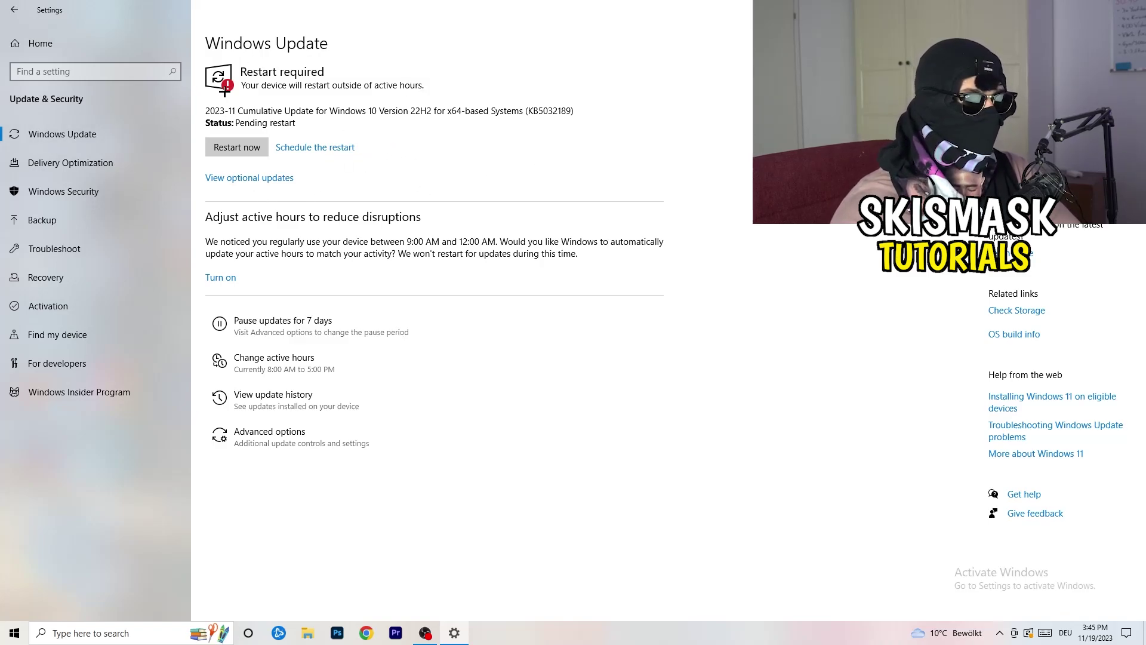
pyautogui.hotkey('alt', 'F4')
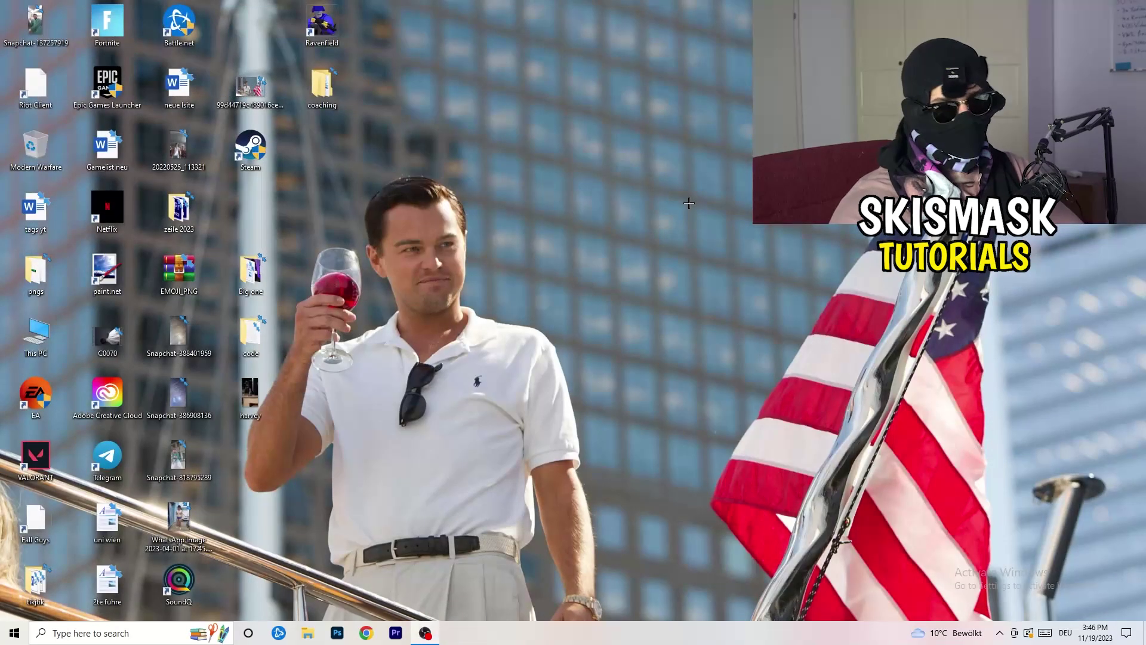